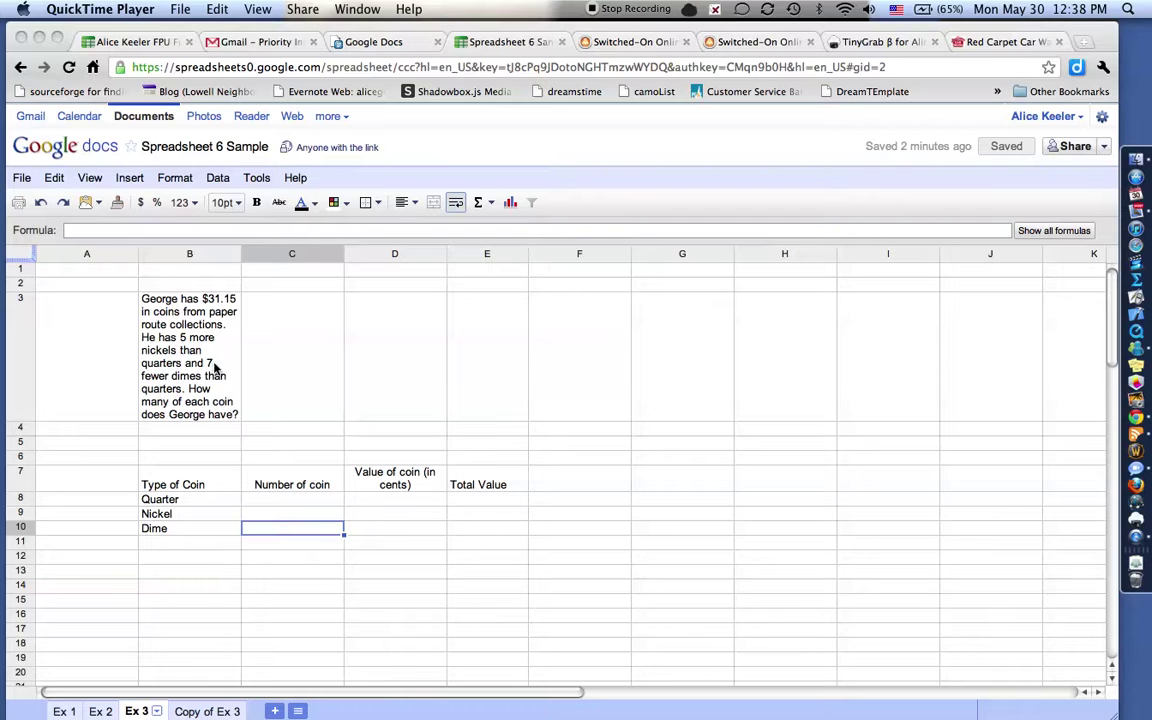
# Merge cells B3:F3 into one wide cell holding the George coin word problem.
pyautogui.click(207, 368)
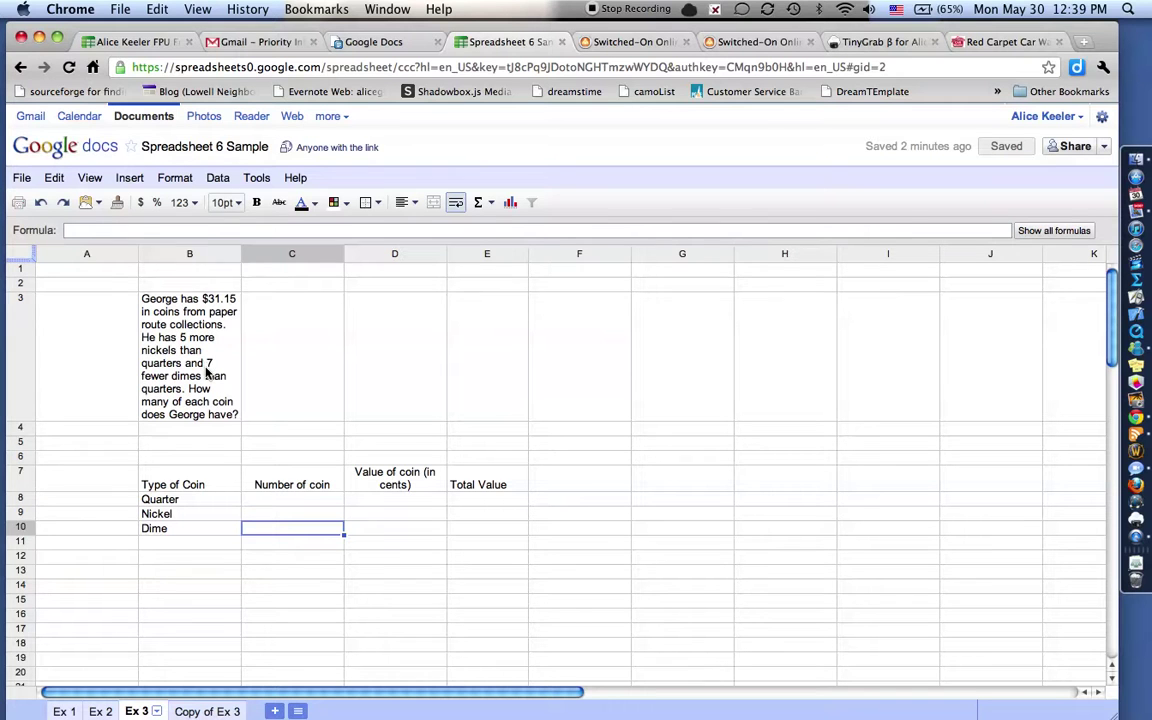
pyautogui.click(207, 369)
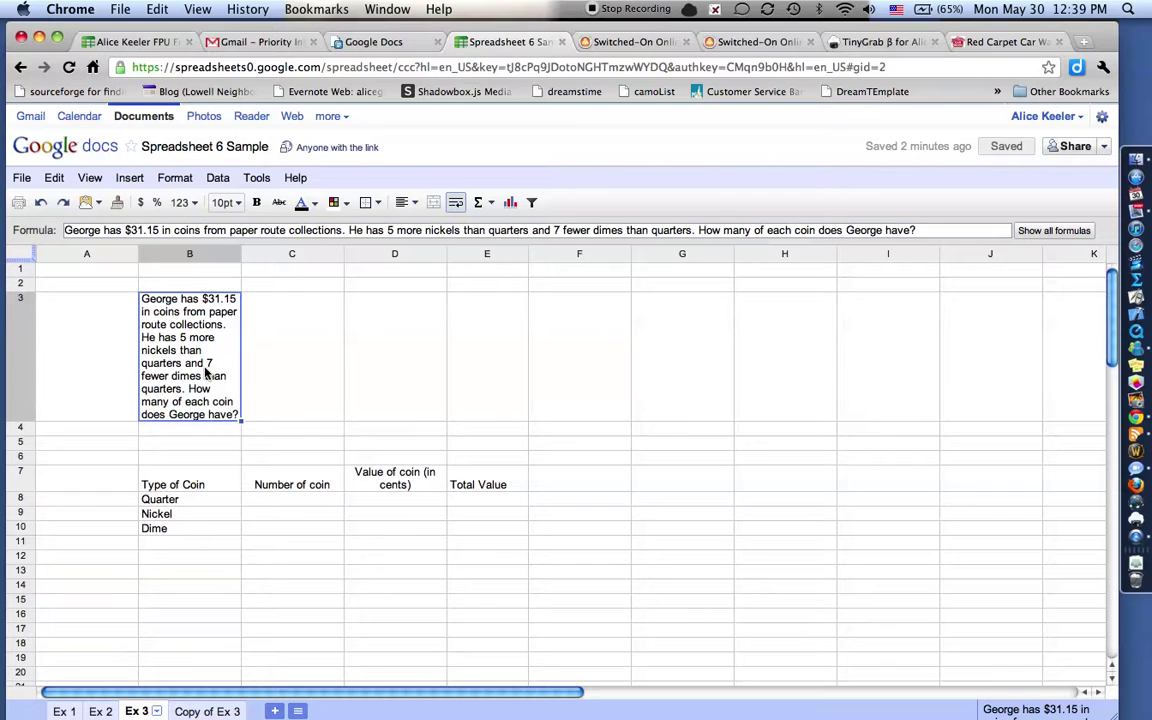
pyautogui.click(265, 381)
pyautogui.moveTo(203, 368); pyautogui.dragTo(584, 369)
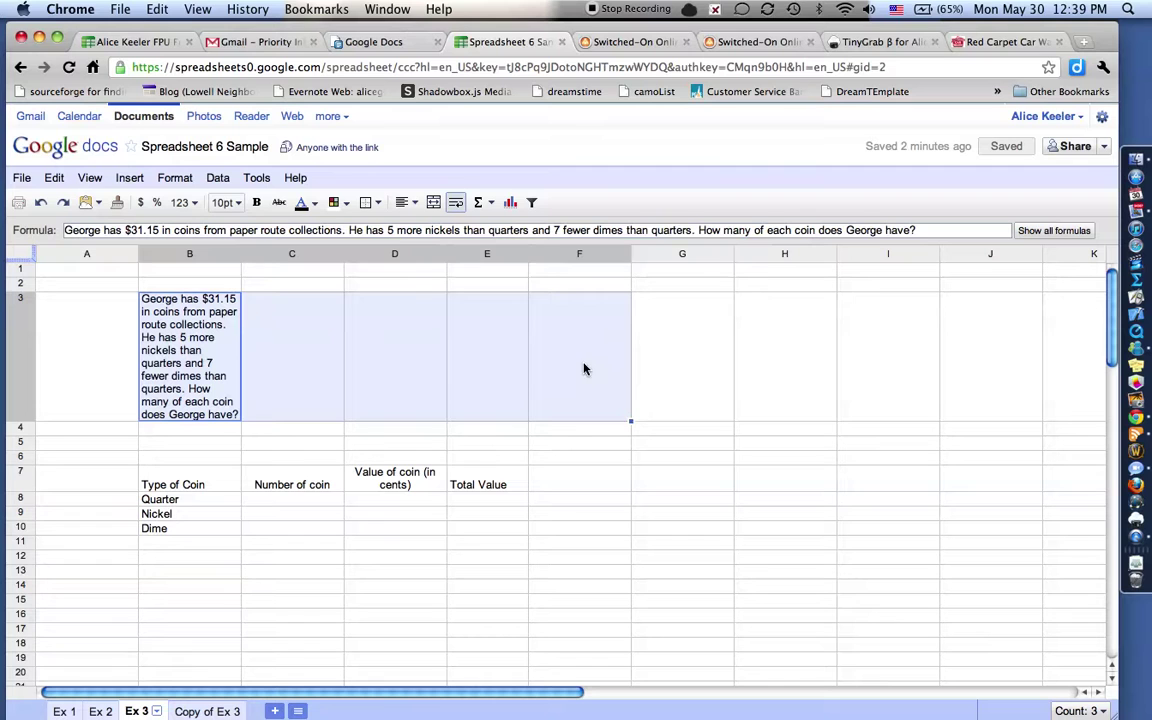
pyautogui.click(434, 203)
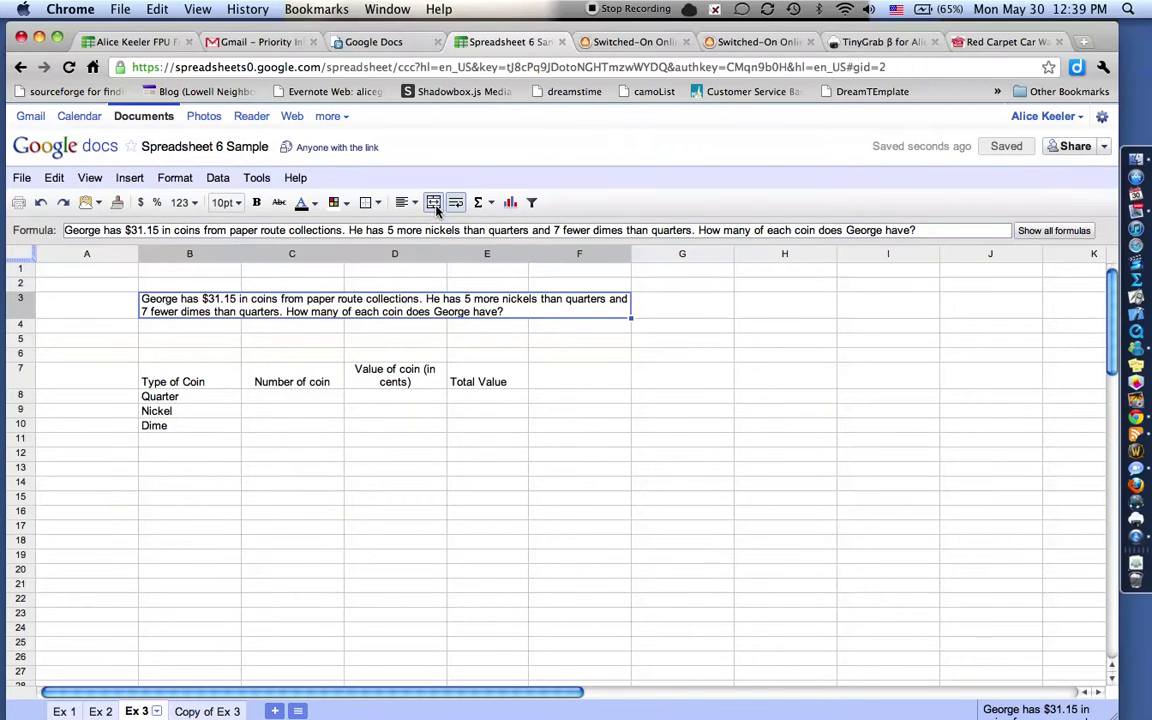
pyautogui.click(400, 352)
pyautogui.click(310, 312)
pyautogui.doubleClick(369, 314)
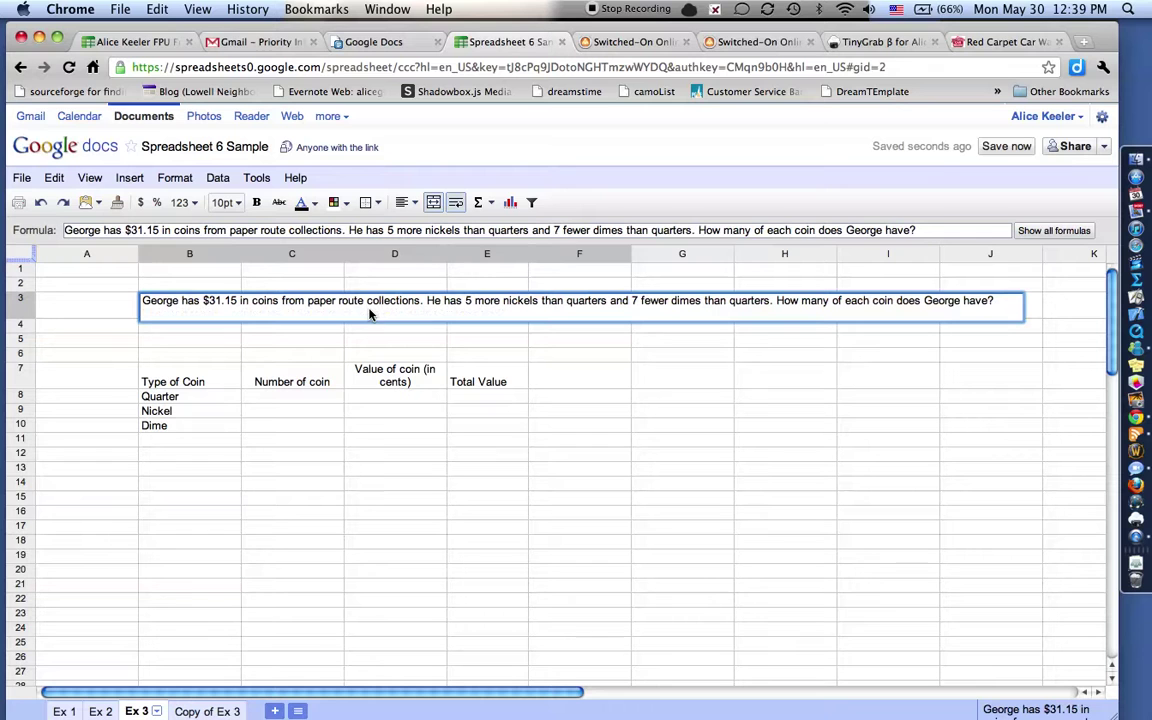
pyautogui.click(421, 302)
pyautogui.click(482, 302)
pyautogui.click(335, 302)
pyautogui.click(367, 341)
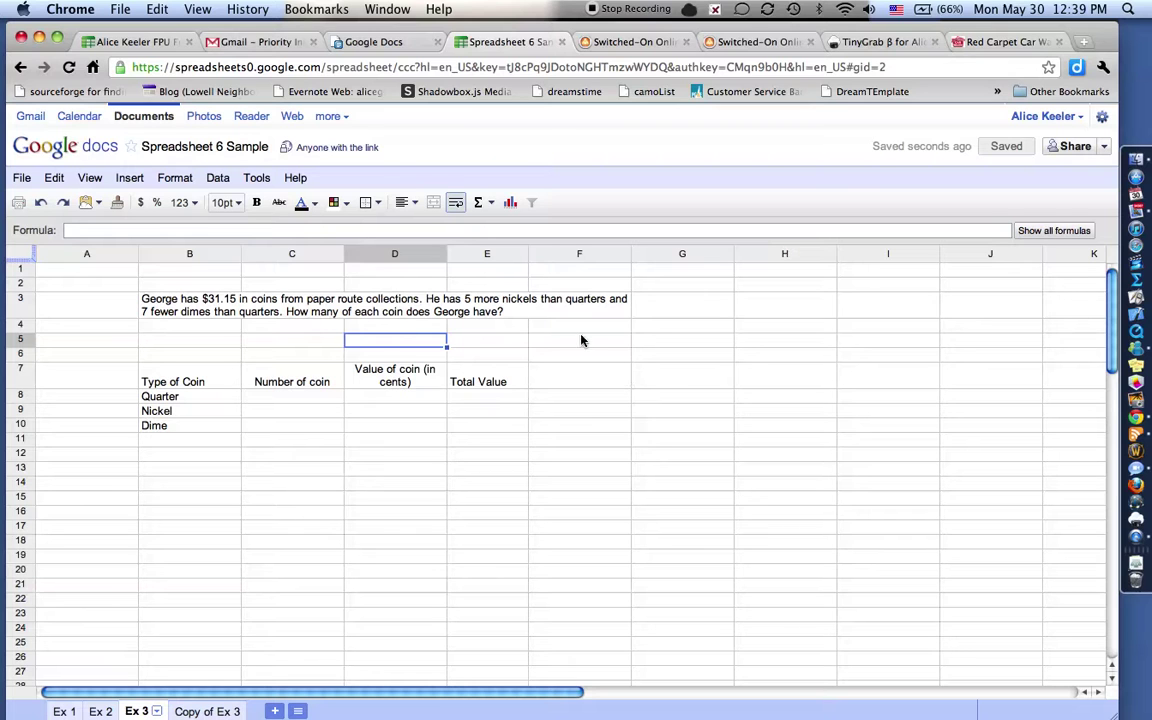
# Enter 'dollars' in F5 and 31.15 in F6, and centre-align F5:G6.
pyautogui.click(590, 345)
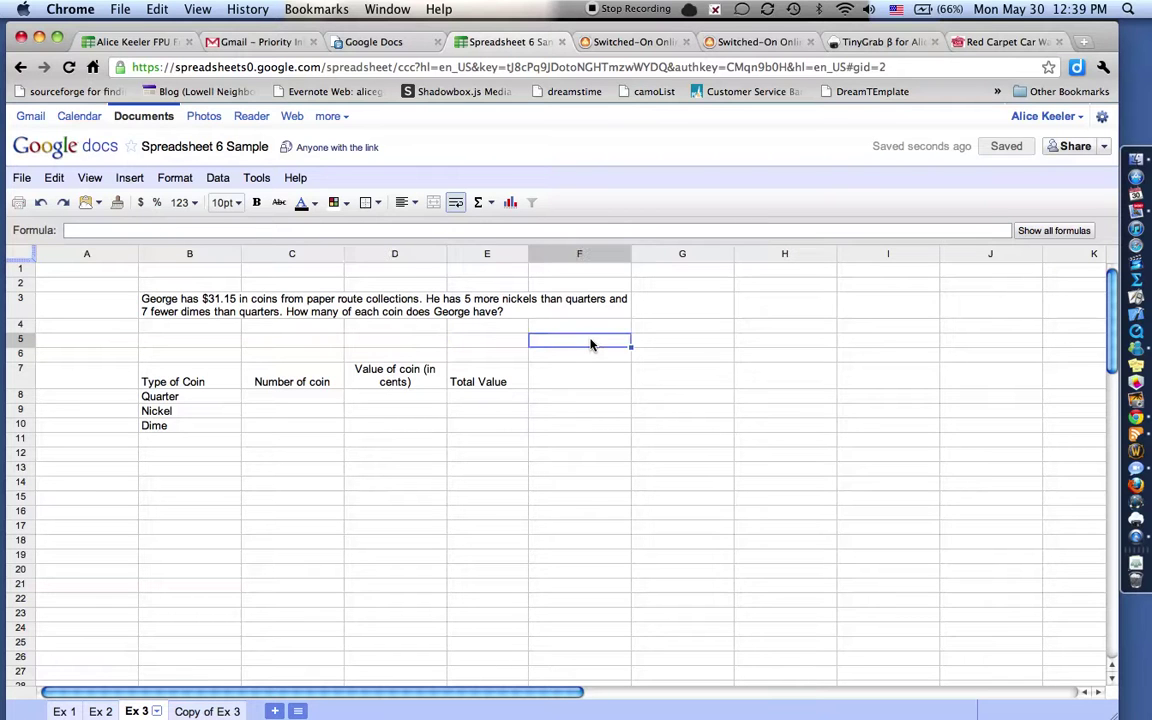
pyautogui.write('dollars')
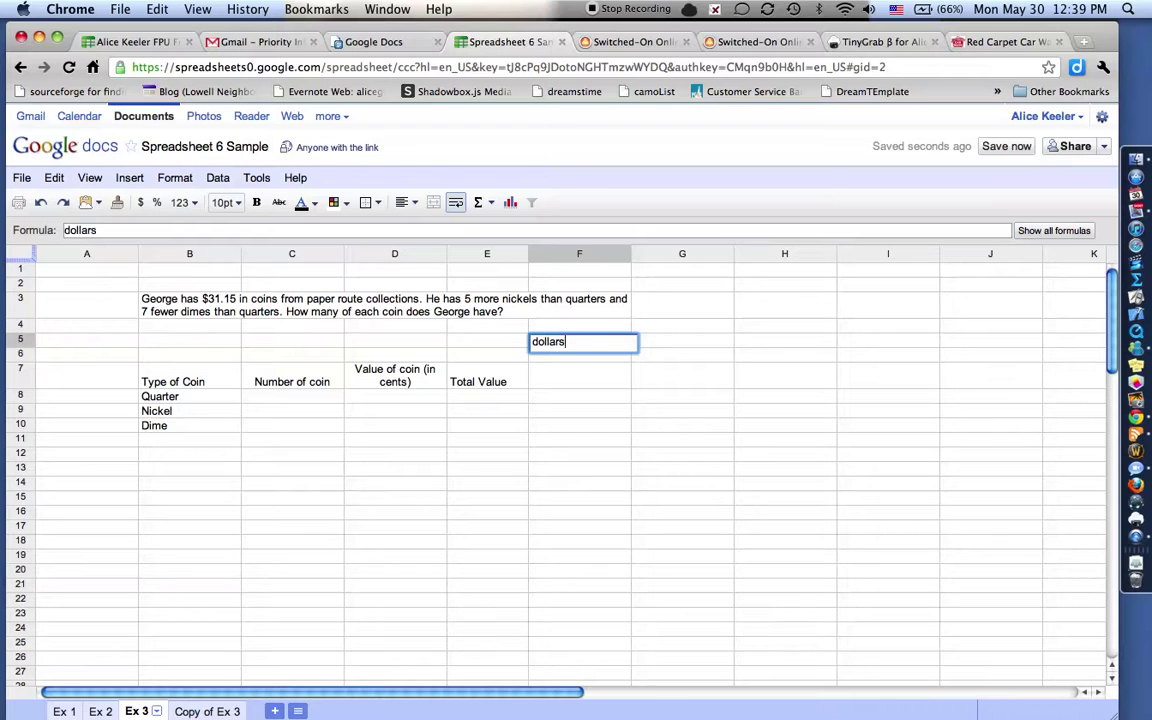
pyautogui.press('Tab')
pyautogui.press('Return')
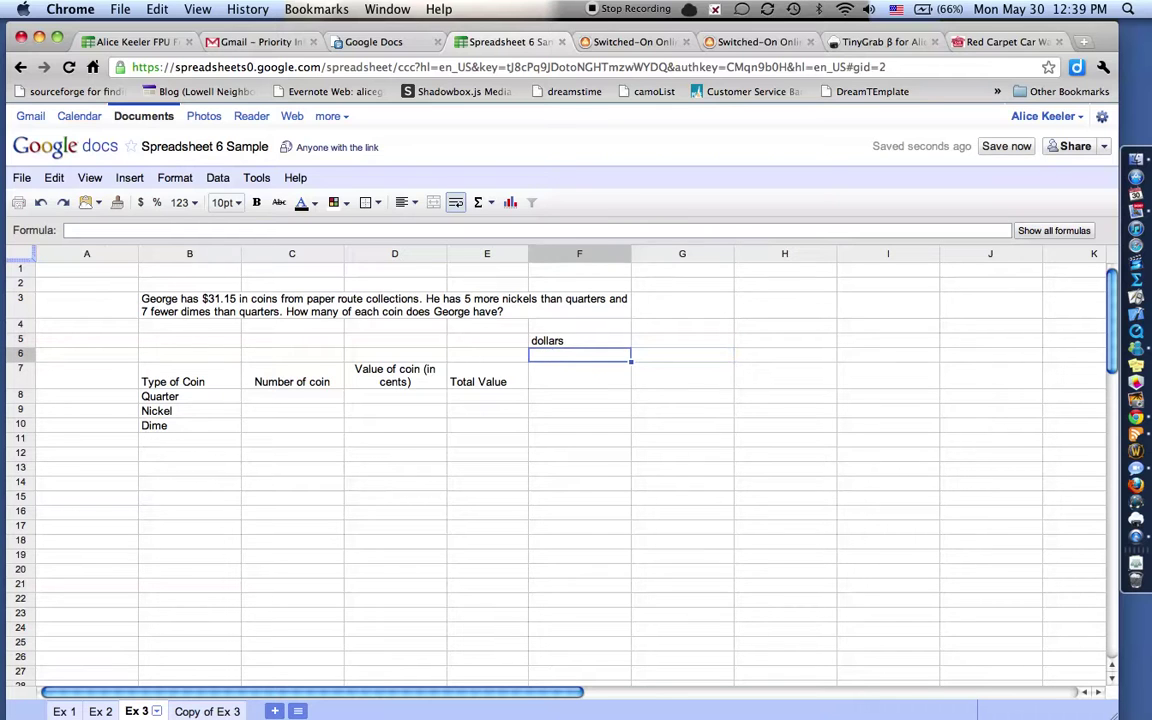
pyautogui.write('31.15')
pyautogui.press('Tab')
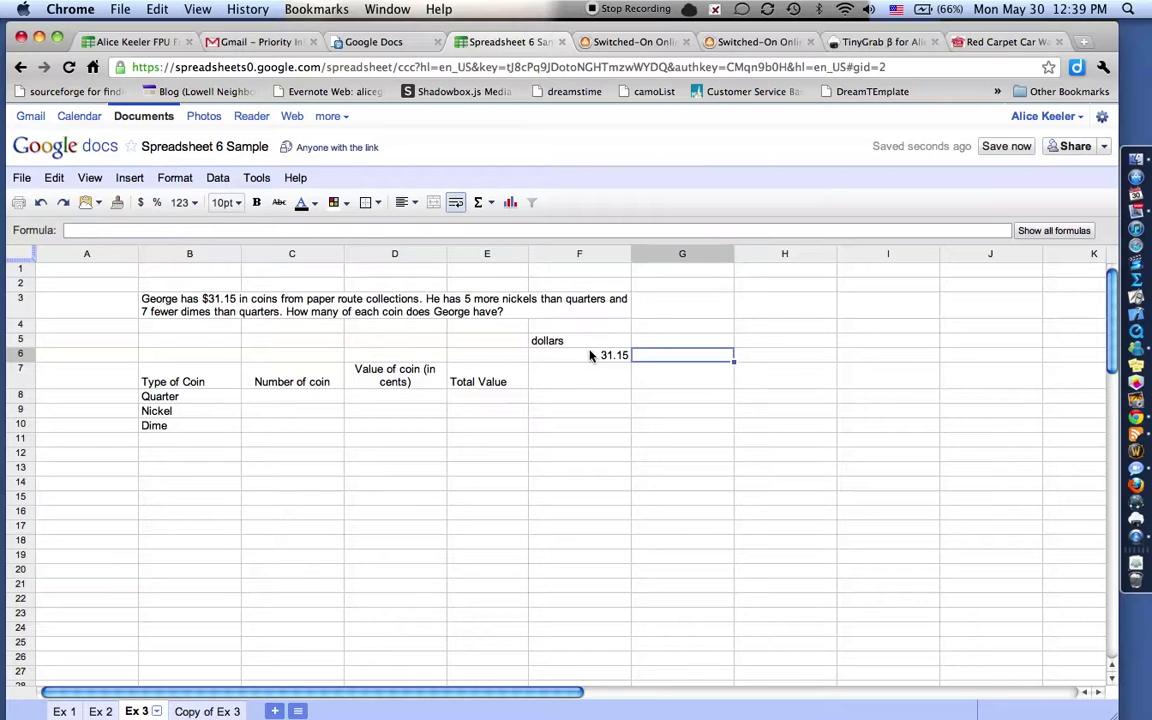
pyautogui.moveTo(601, 343); pyautogui.dragTo(658, 350)
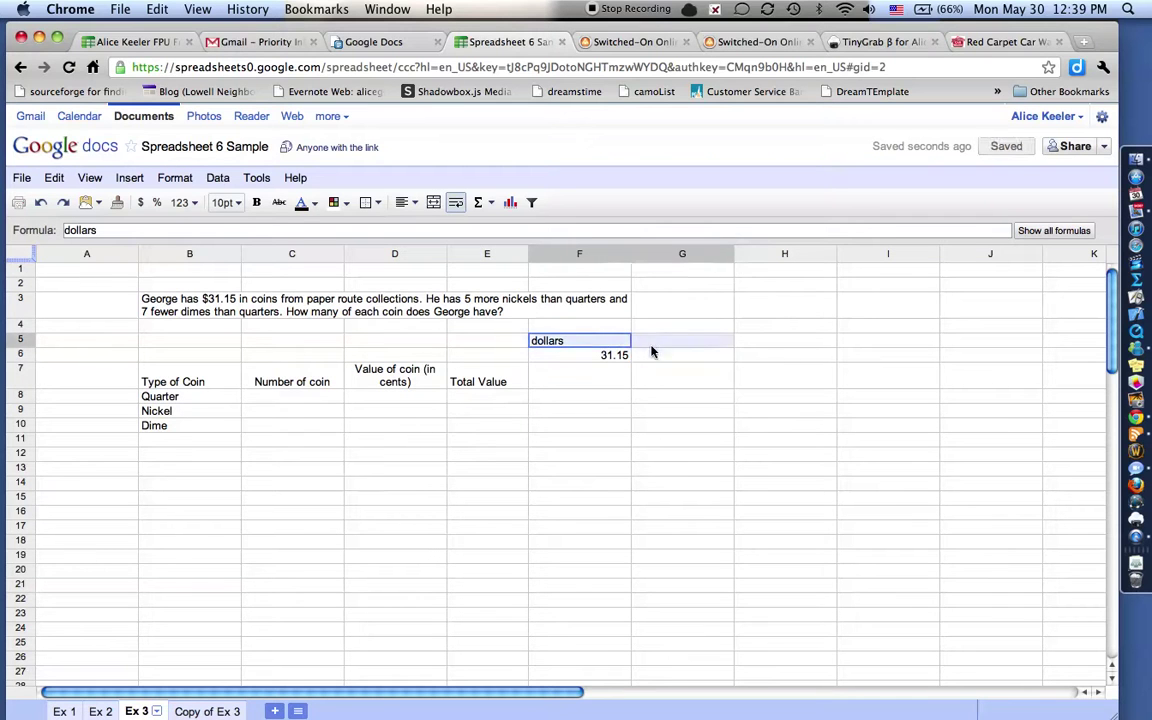
pyautogui.click(417, 205)
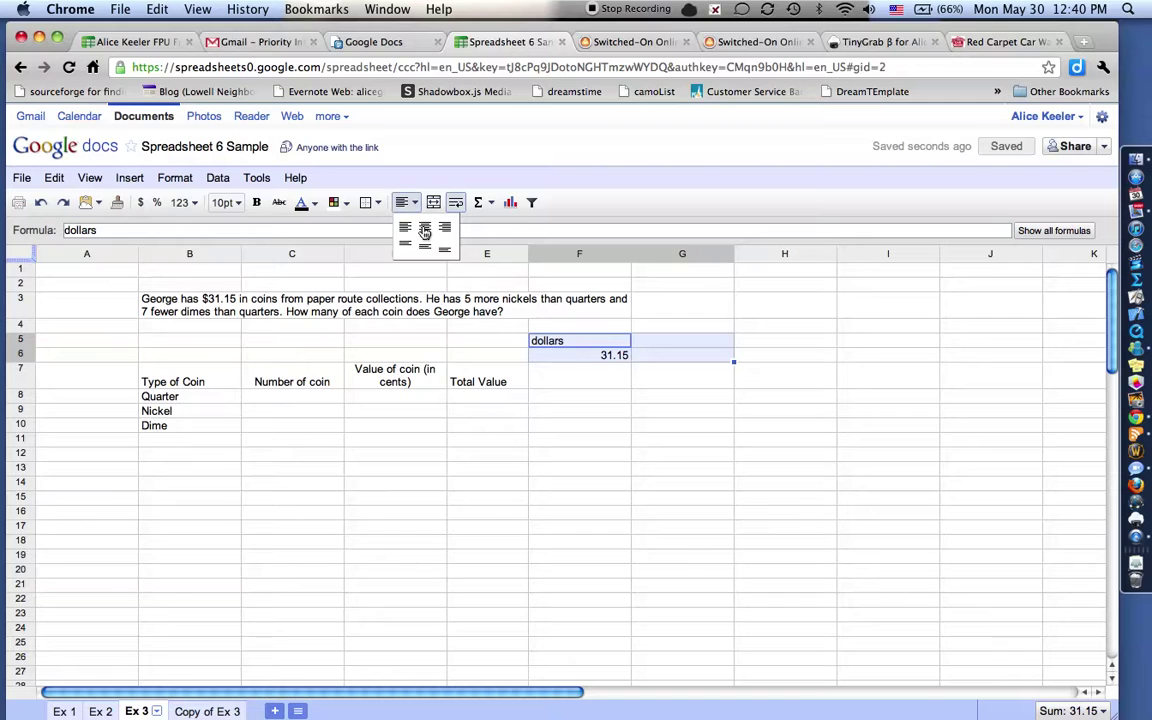
pyautogui.click(425, 227)
pyautogui.click(668, 378)
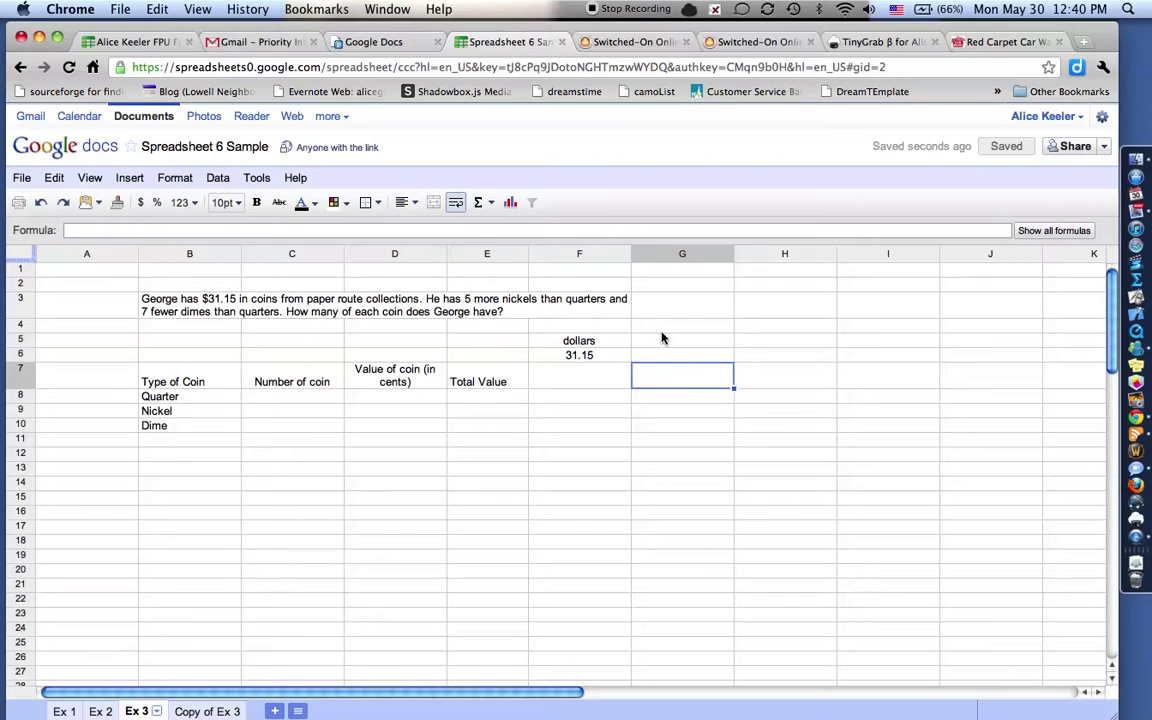
# Enter the label 'pennies' in G5 and 3115 below it in G6.
pyautogui.click(661, 331)
pyautogui.click(659, 343)
pyautogui.write('pe')
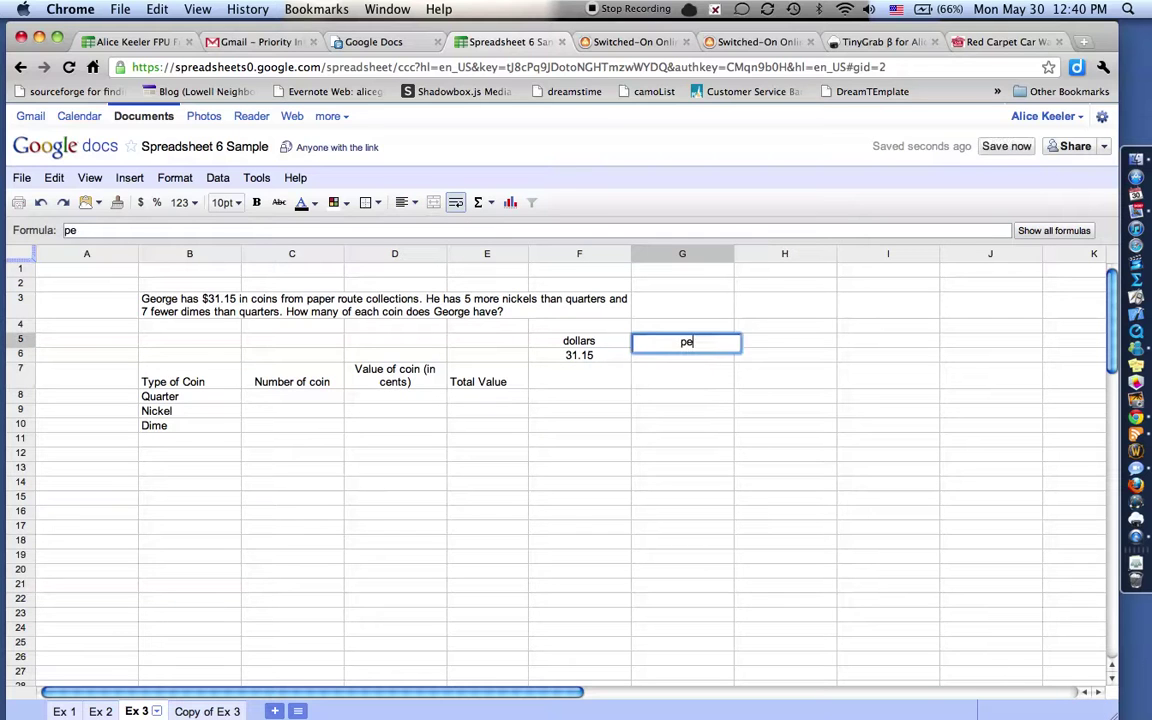
pyautogui.write('nnies')
pyautogui.press('Return')
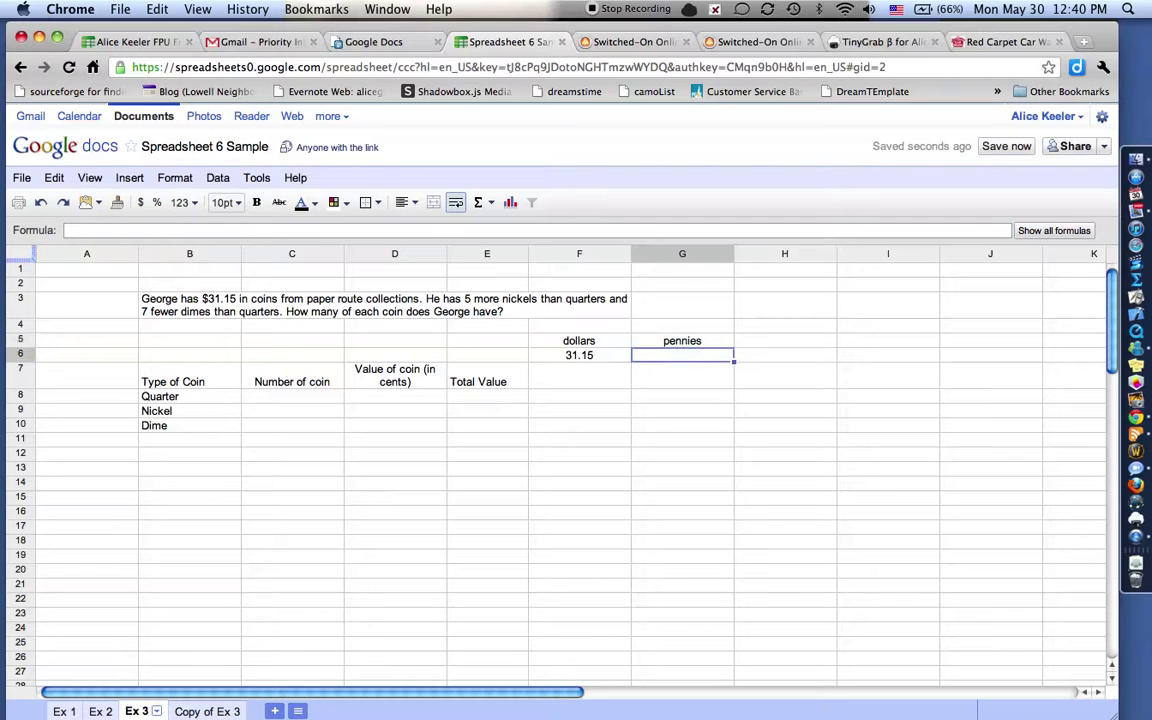
pyautogui.write('3115')
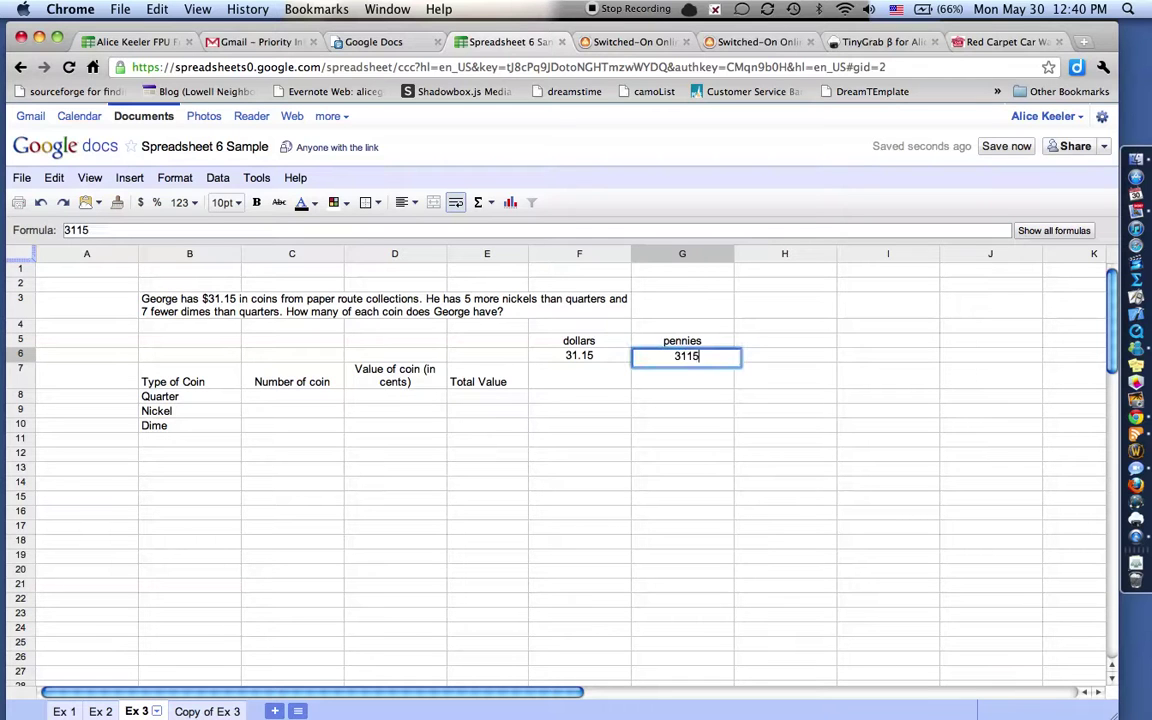
pyautogui.press('Return')
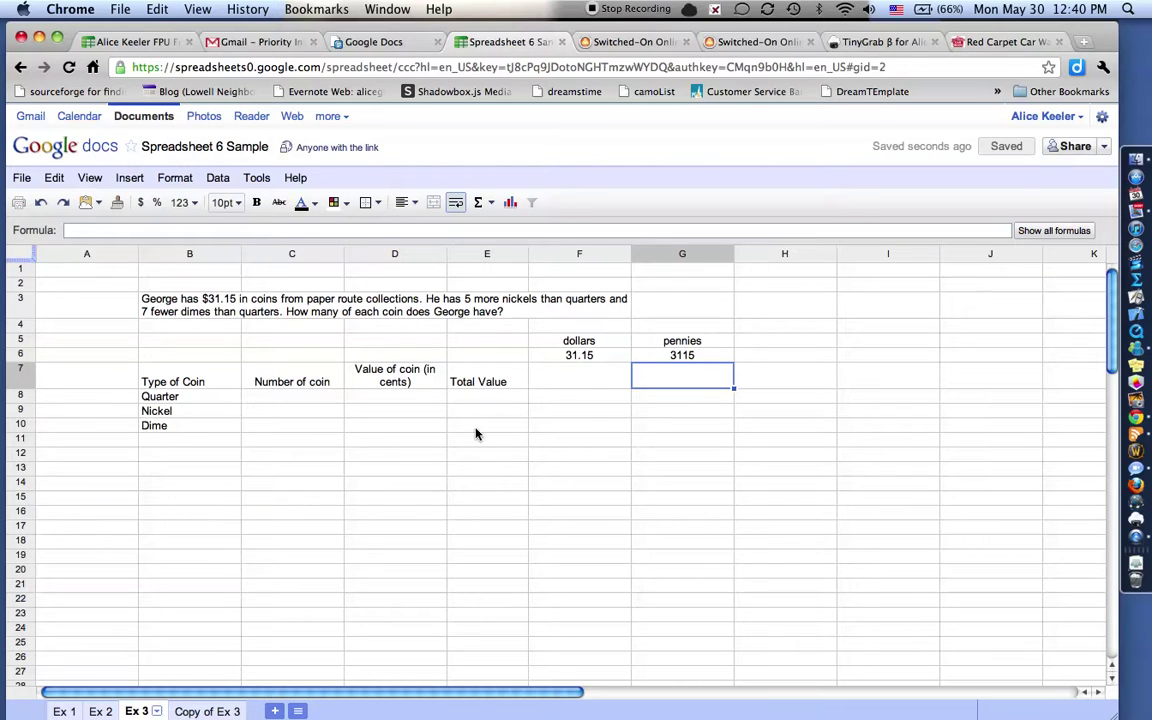
# Apply all borders to the empty coin-table cells C8:E10.
pyautogui.moveTo(472, 427); pyautogui.dragTo(279, 404)
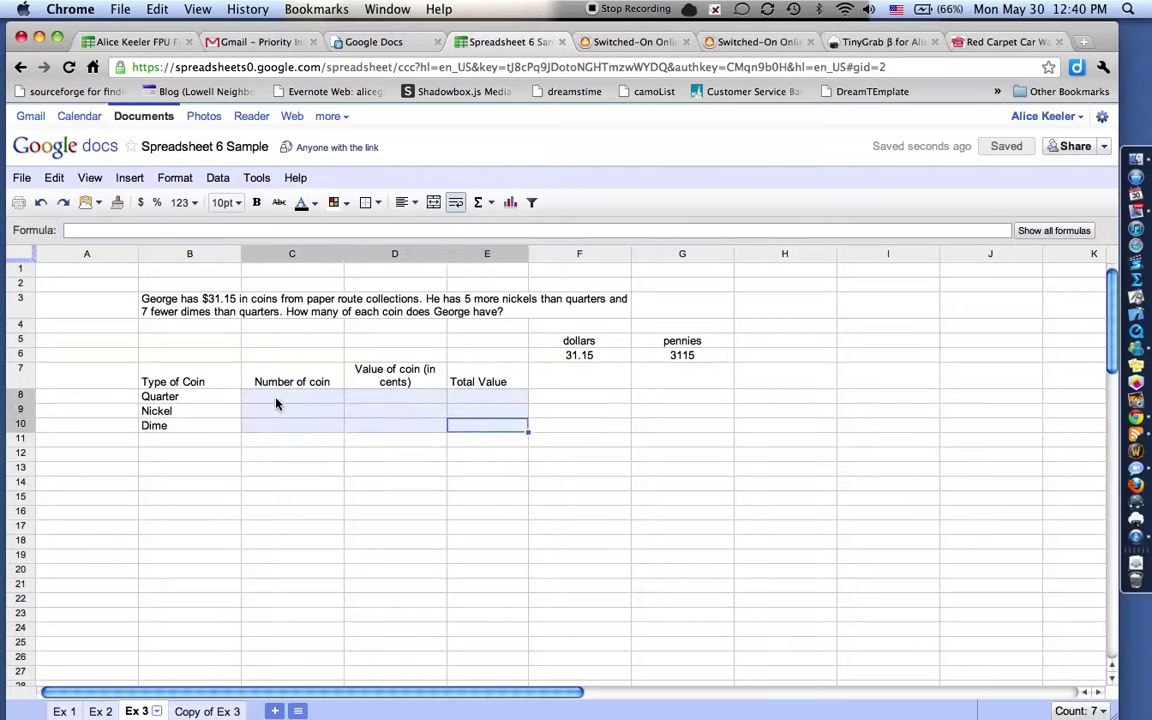
pyautogui.click(379, 204)
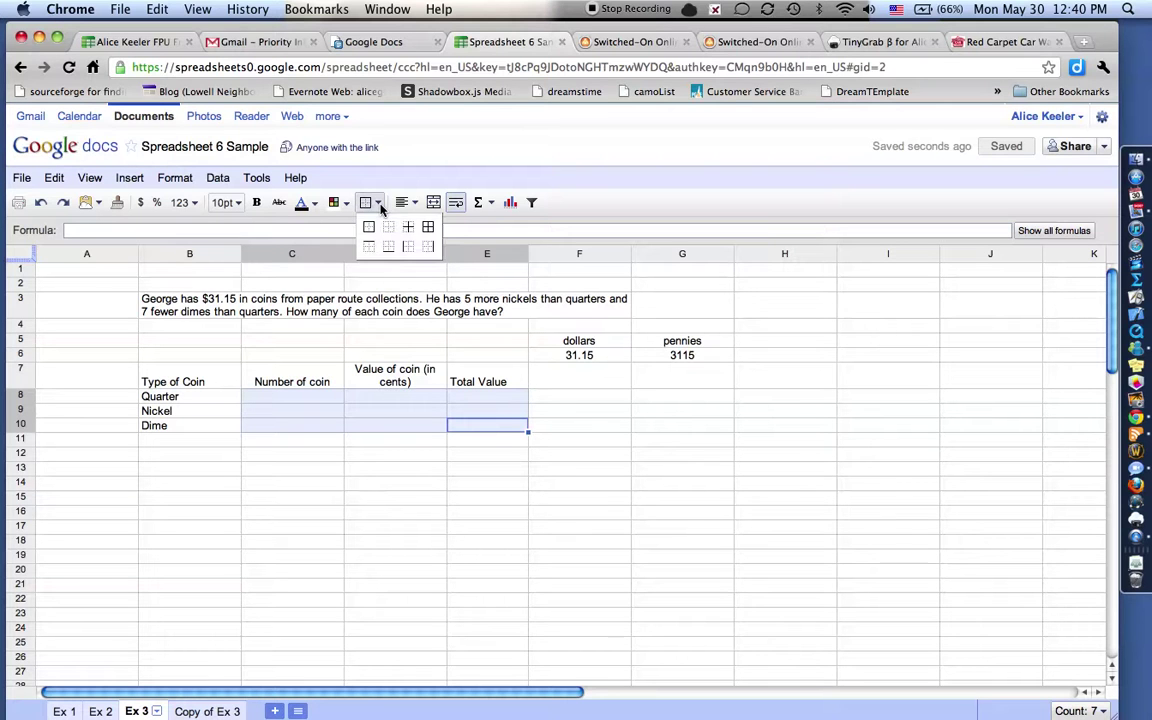
pyautogui.click(379, 204)
pyautogui.click(380, 206)
pyautogui.click(428, 231)
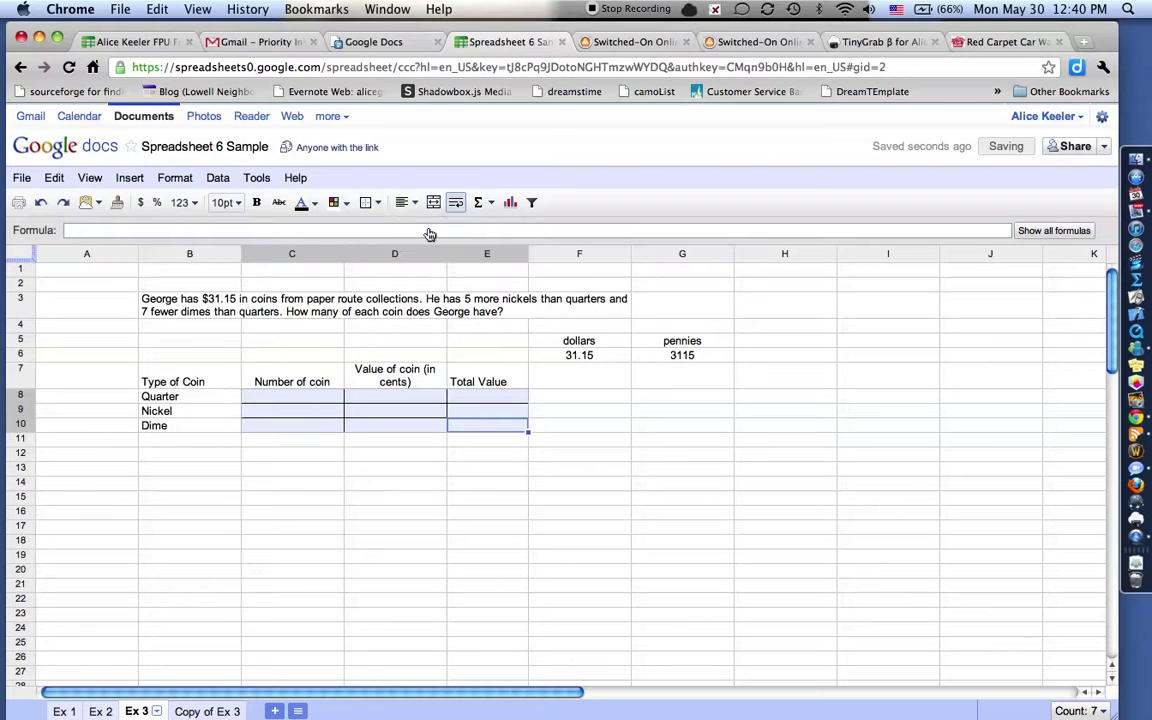
pyautogui.click(378, 498)
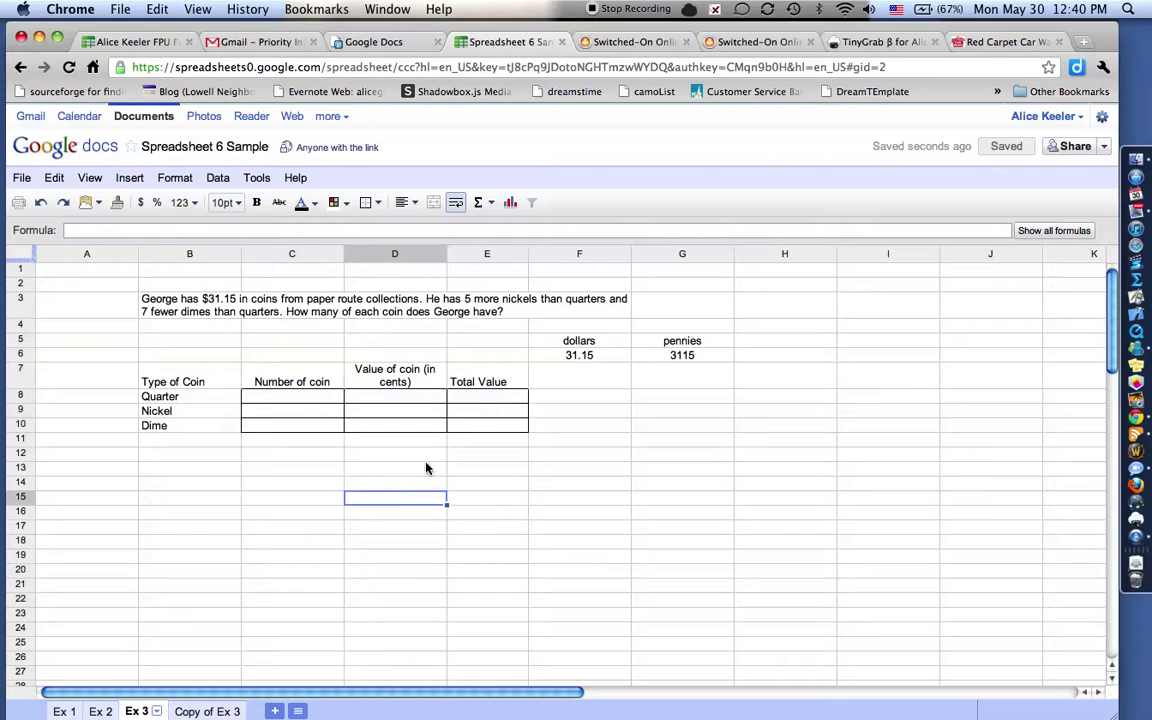
pyautogui.click(376, 204)
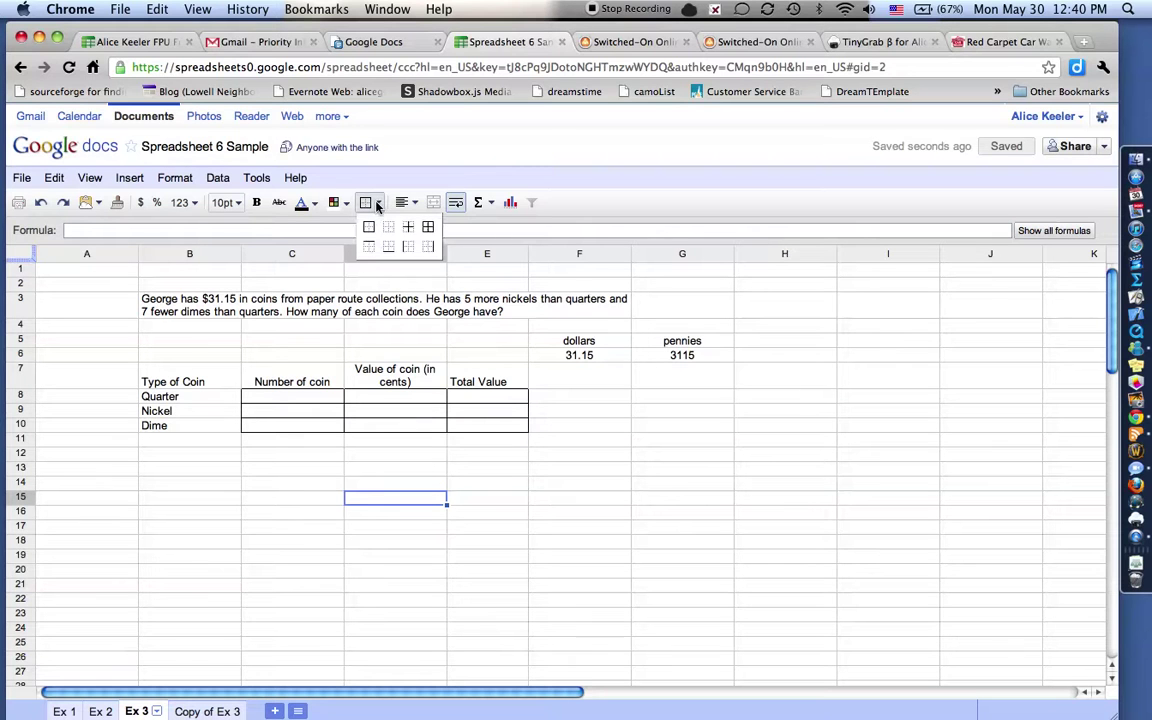
pyautogui.click(391, 470)
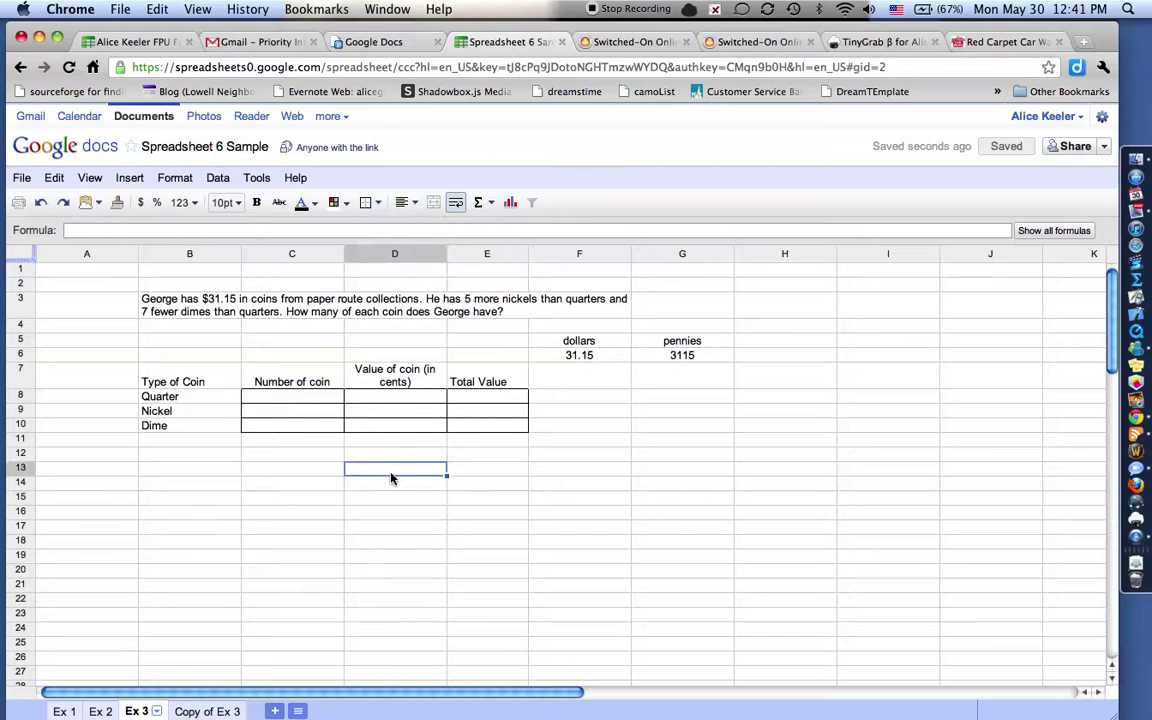
# Enter the coin values in dollars, .25, .05 and .10, in D8:D10.
pyautogui.click(401, 403)
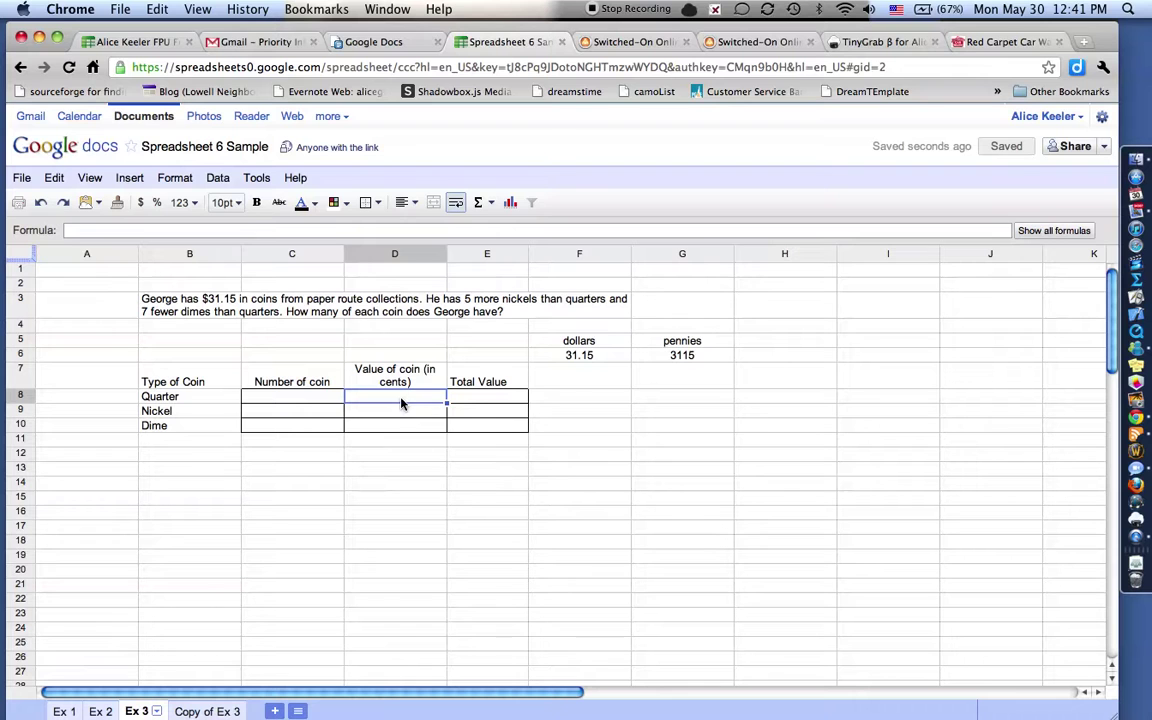
pyautogui.write('.25')
pyautogui.press('Return')
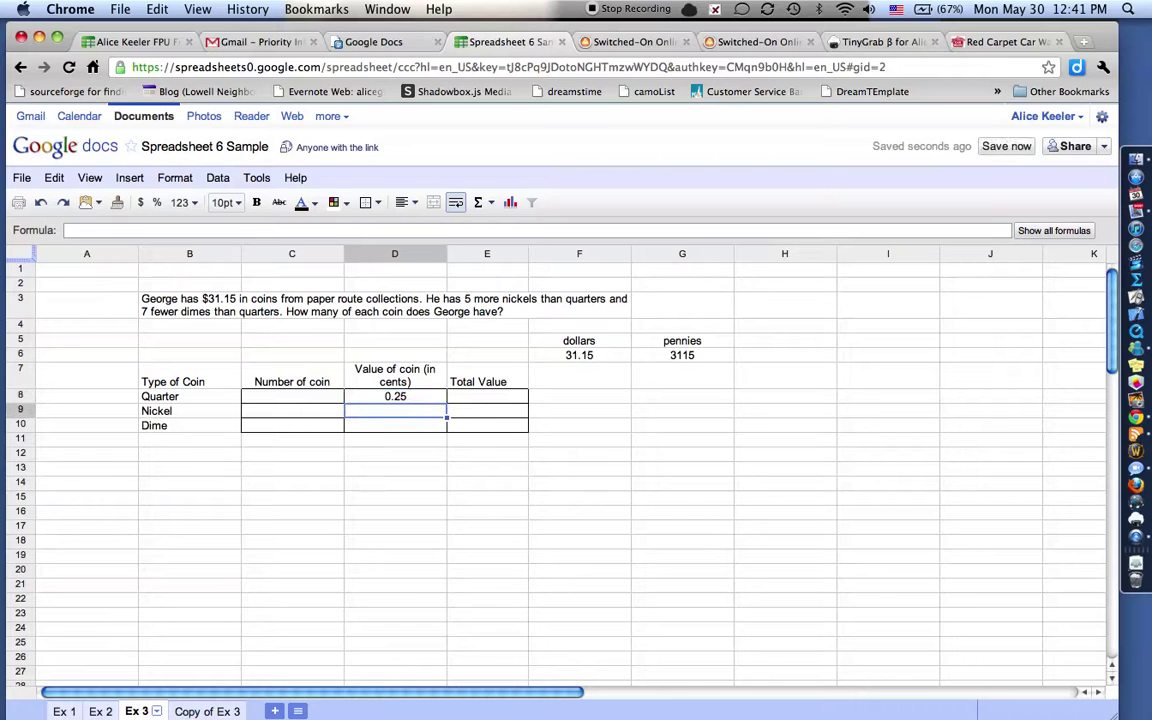
pyautogui.write('.05')
pyautogui.press('Return')
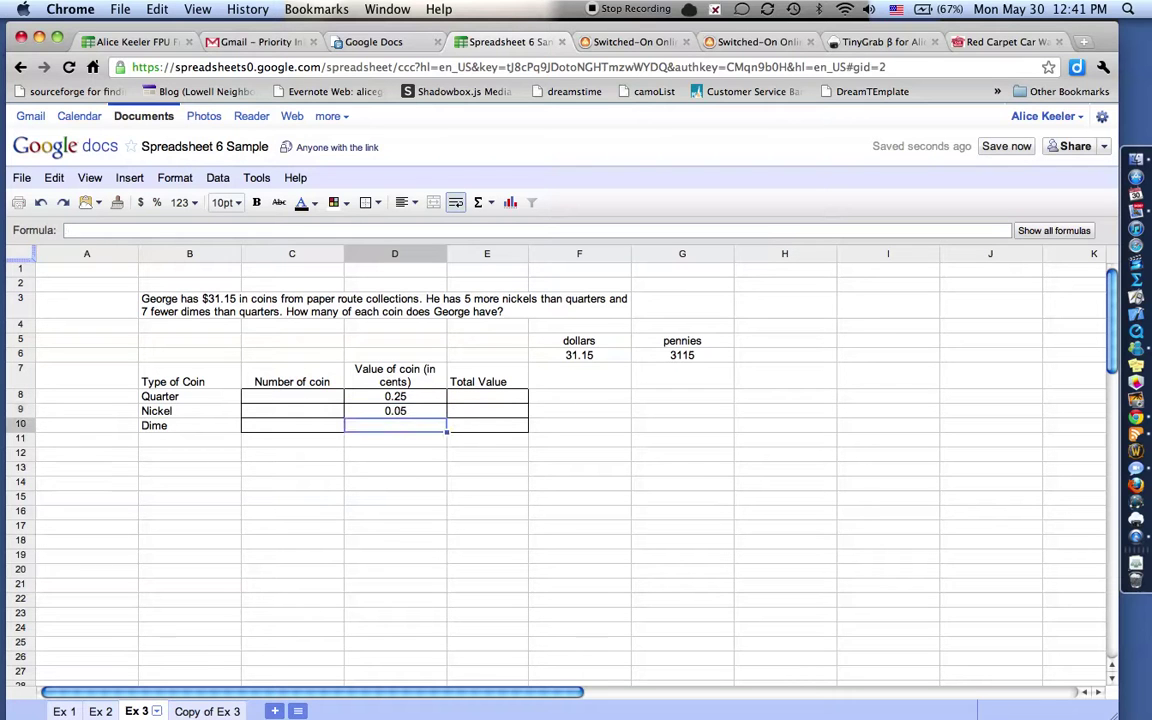
pyautogui.write('.10')
pyautogui.press('Return')
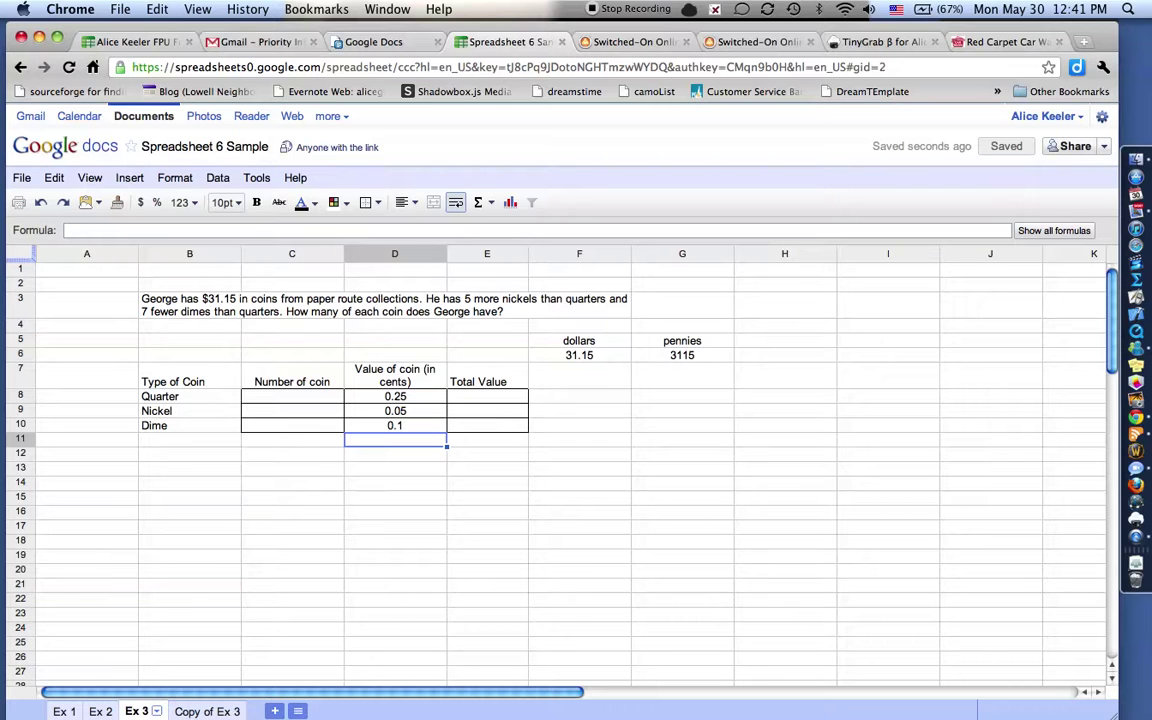
# Replace the dollar values with cents: 25, 5 and 10 in D8:D10.
pyautogui.click(395, 396)
pyautogui.write('25')
pyautogui.press('Return')
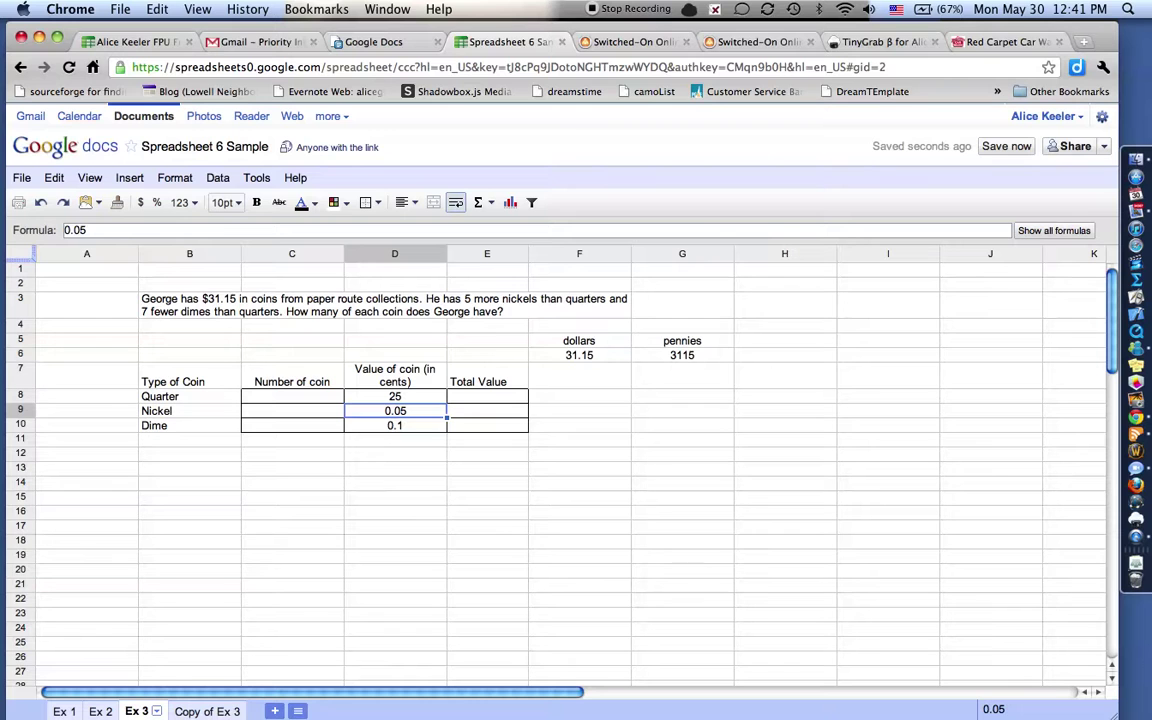
pyautogui.write('5')
pyautogui.press('Return')
pyautogui.write('10')
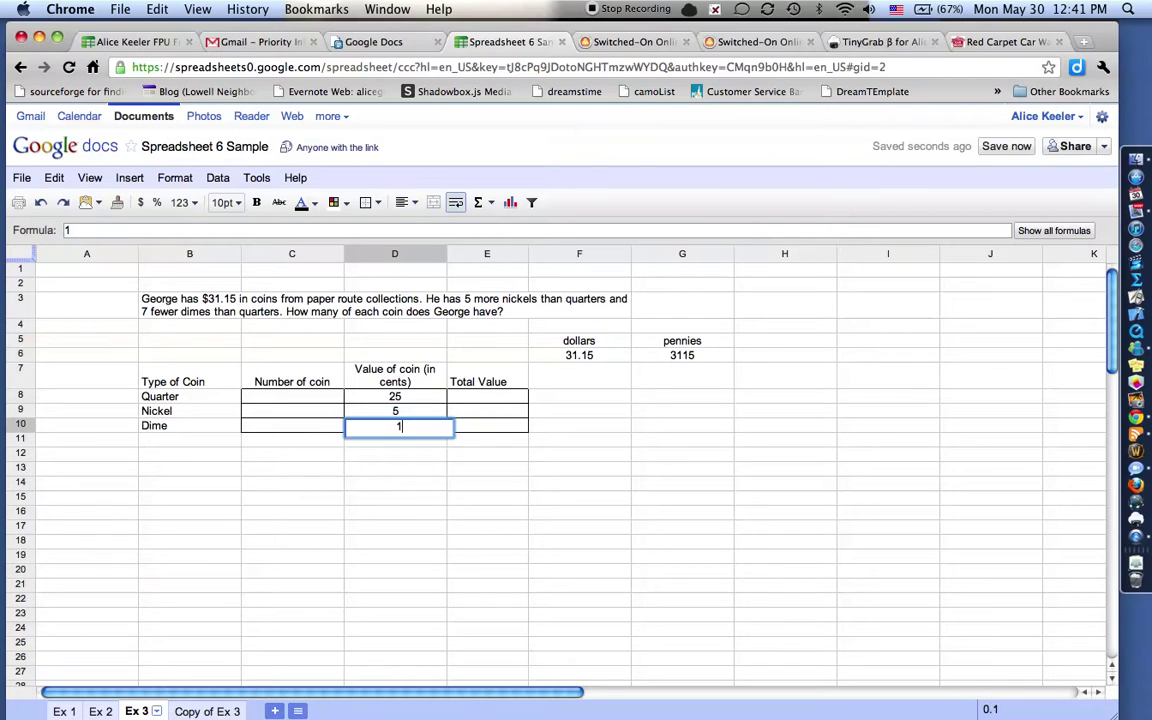
pyautogui.press('Return')
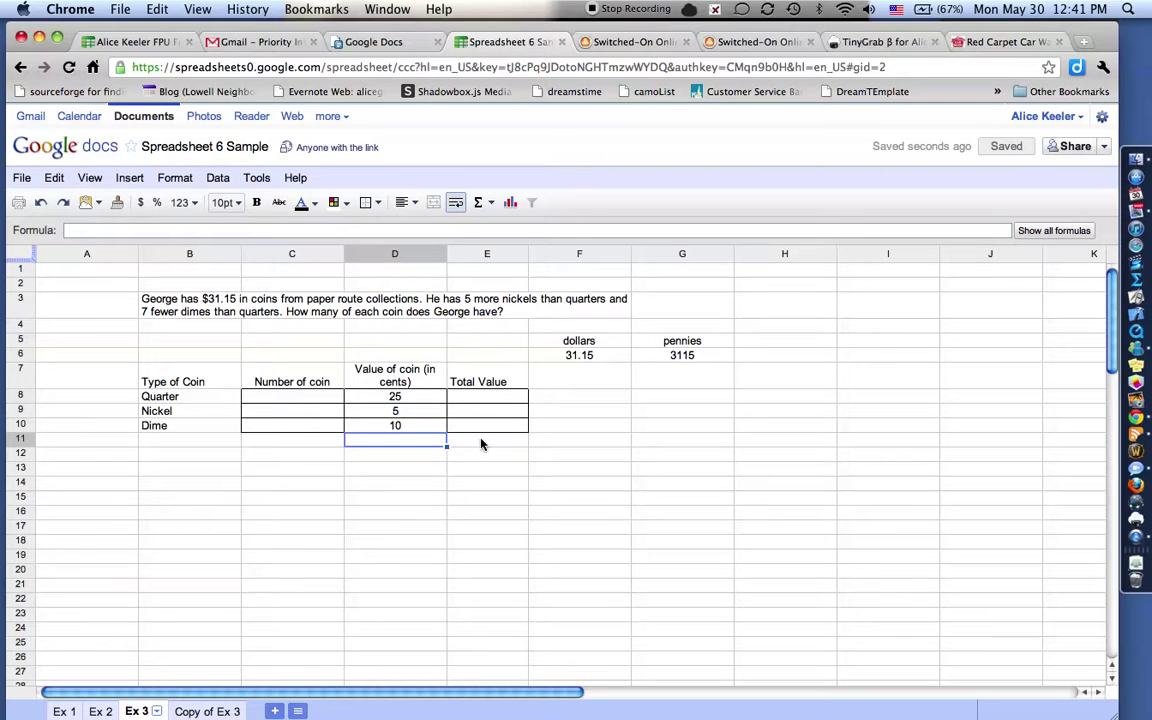
# Enter the target 3115 in E11 and the label 'Total Value' in F11.
pyautogui.click(481, 444)
pyautogui.write('3115')
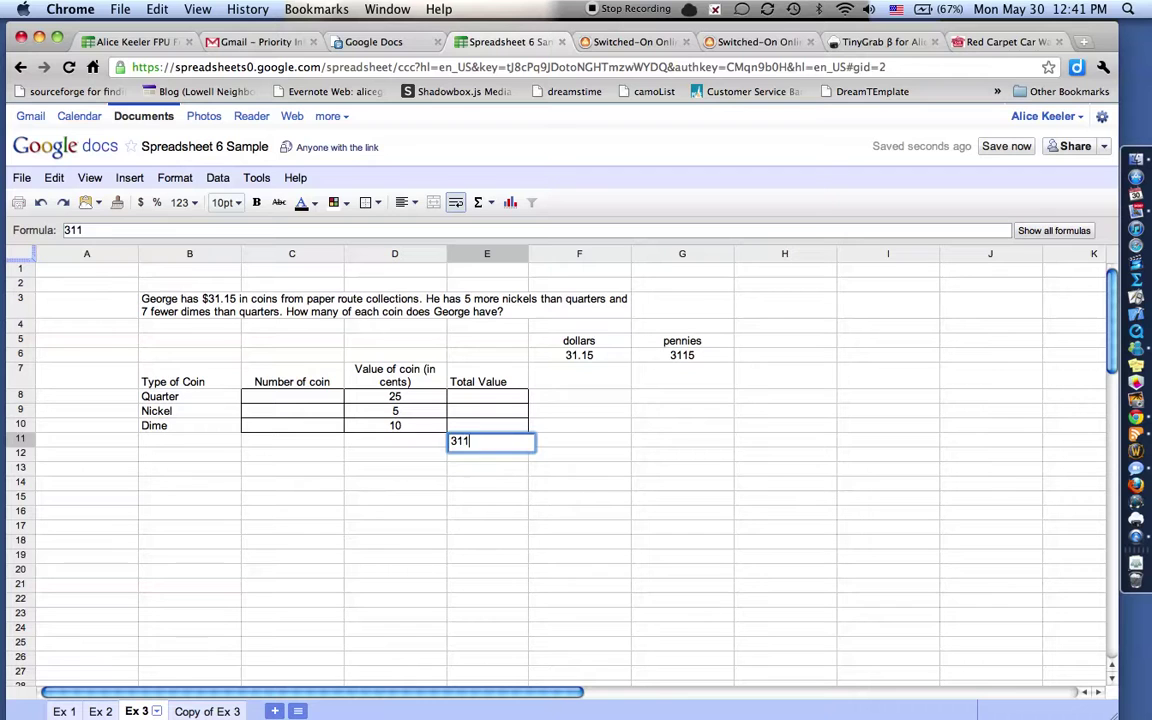
pyautogui.press('Return')
pyautogui.click(595, 445)
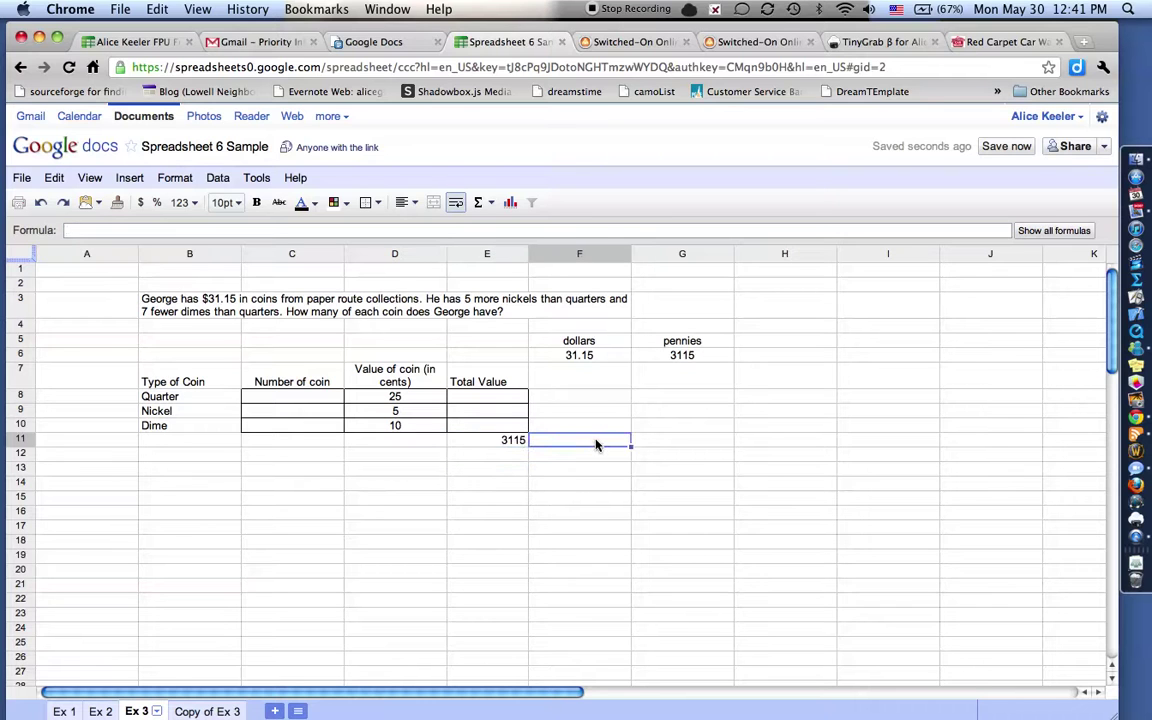
pyautogui.write('Total Value')
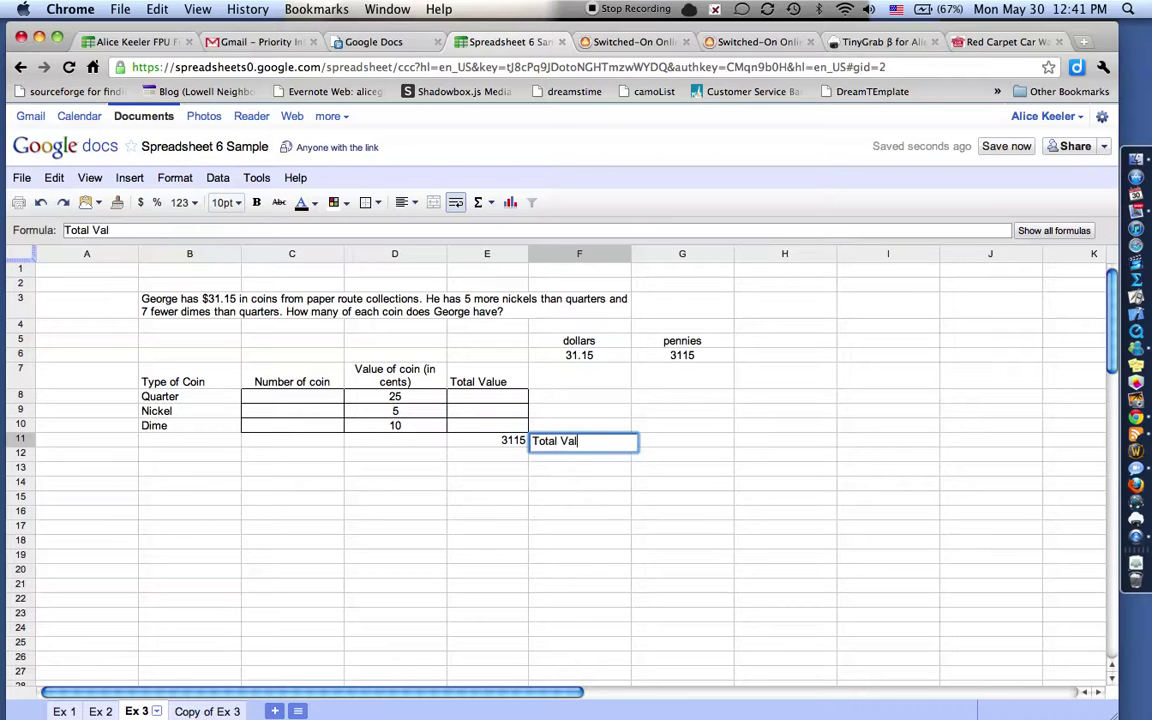
pyautogui.press('Return')
# Centre-align the table contents in C8:E11.
pyautogui.moveTo(322, 395); pyautogui.dragTo(500, 440)
pyautogui.click(405, 202)
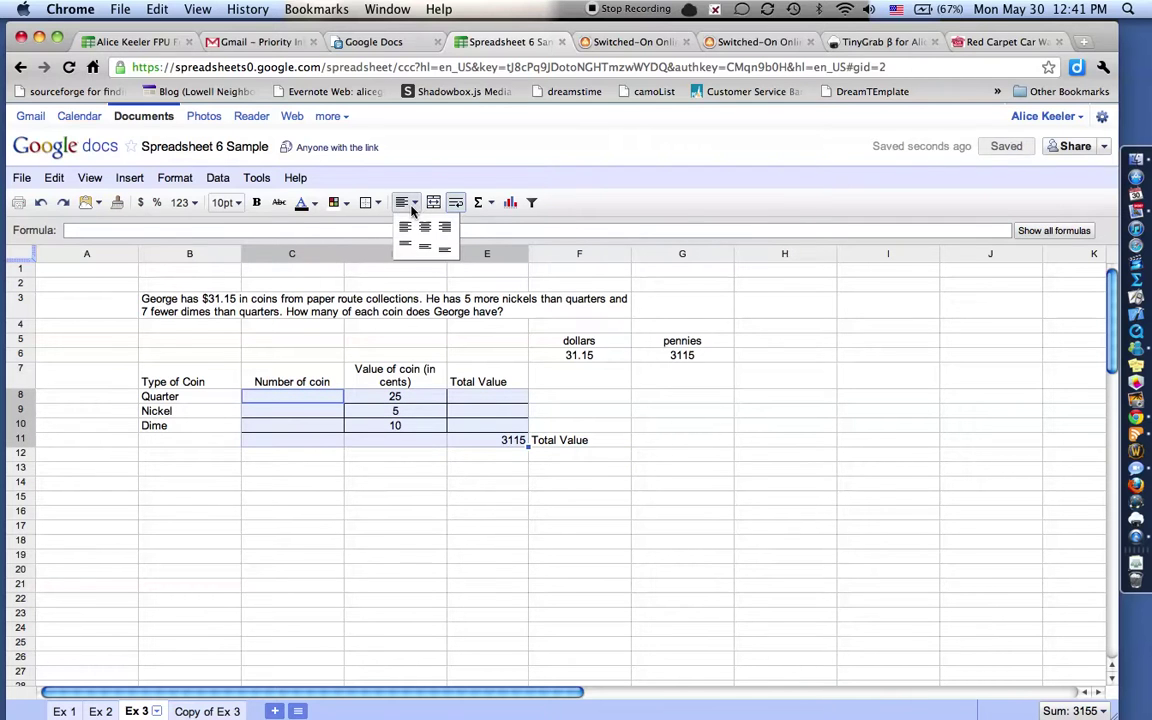
pyautogui.click(424, 225)
pyautogui.click(475, 470)
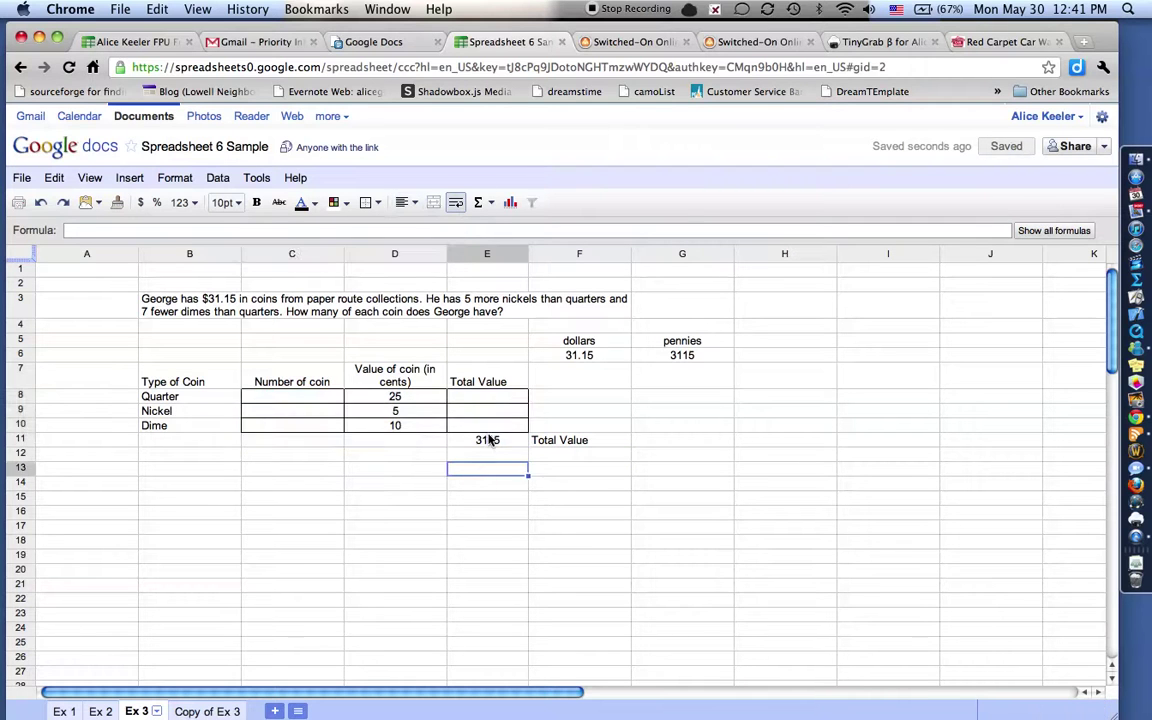
# Fill the 3115 target cell E11 with light yellow.
pyautogui.click(483, 440)
pyautogui.click(334, 202)
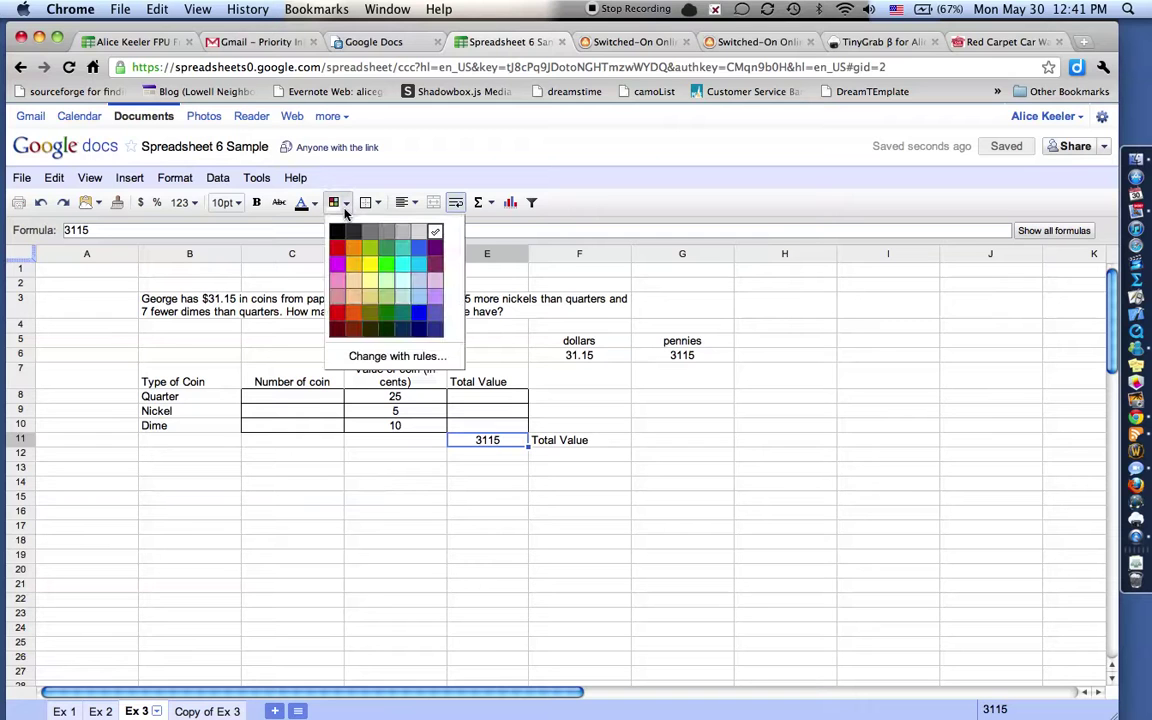
pyautogui.click(371, 285)
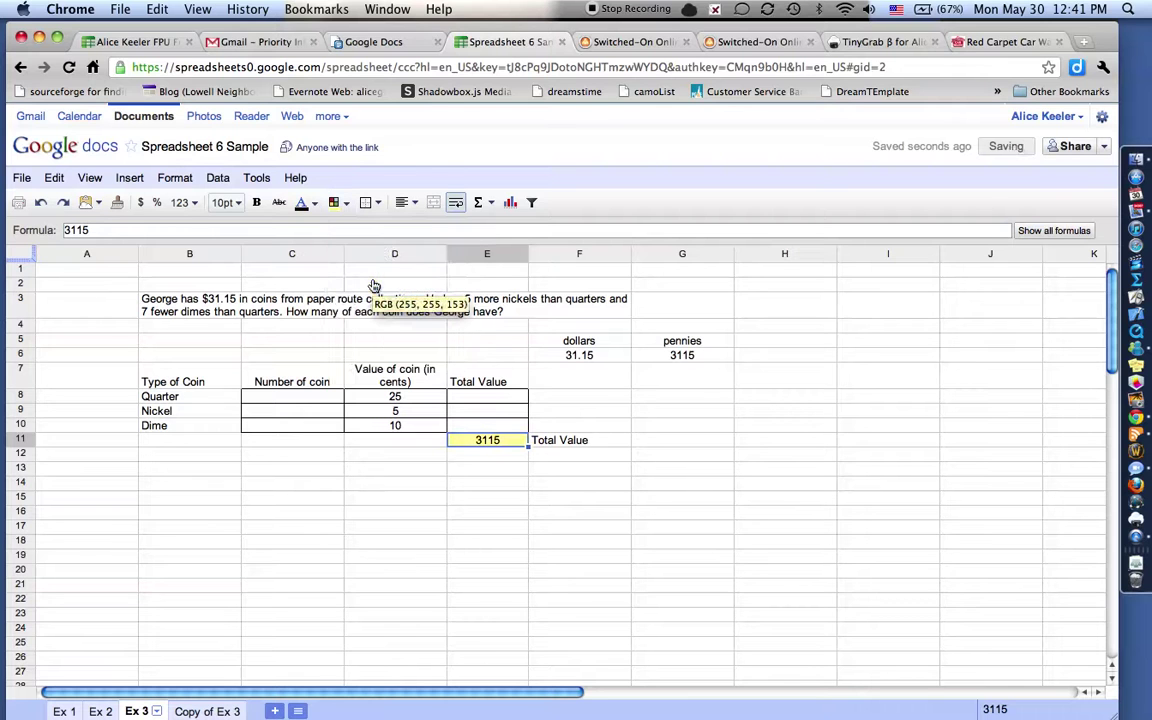
pyautogui.click(471, 545)
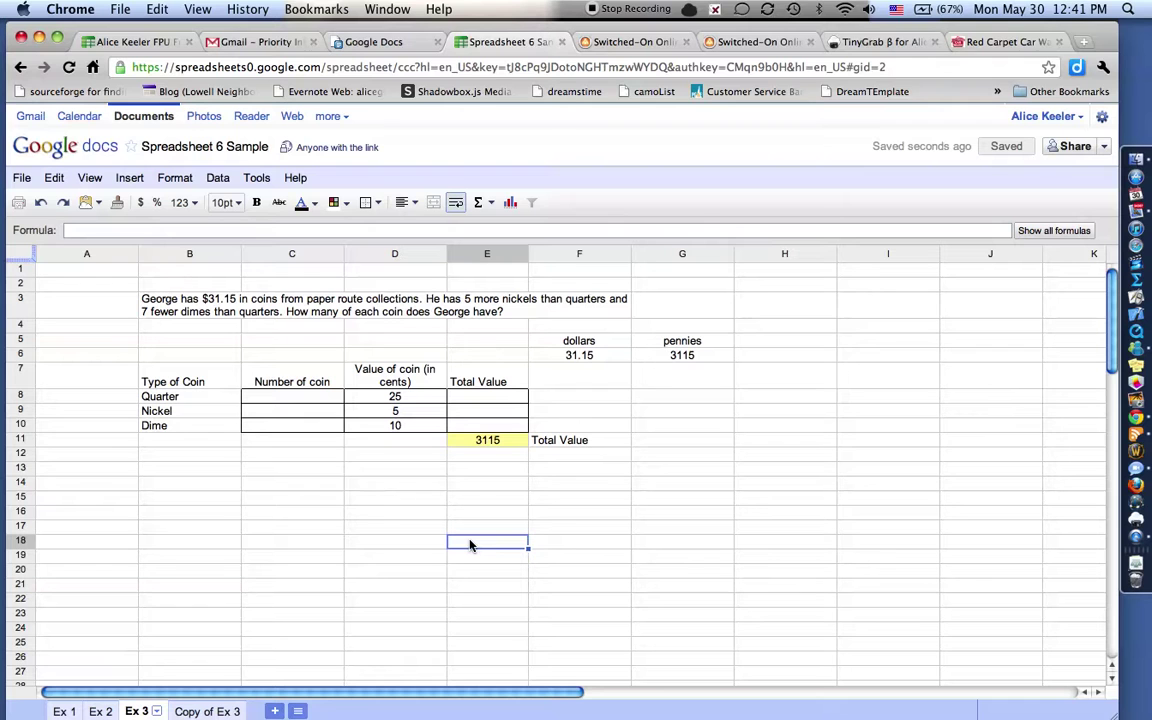
# Fill the coin value cells D8:D10 with light green.
pyautogui.click(424, 399)
pyautogui.moveTo(424, 399); pyautogui.dragTo(424, 428)
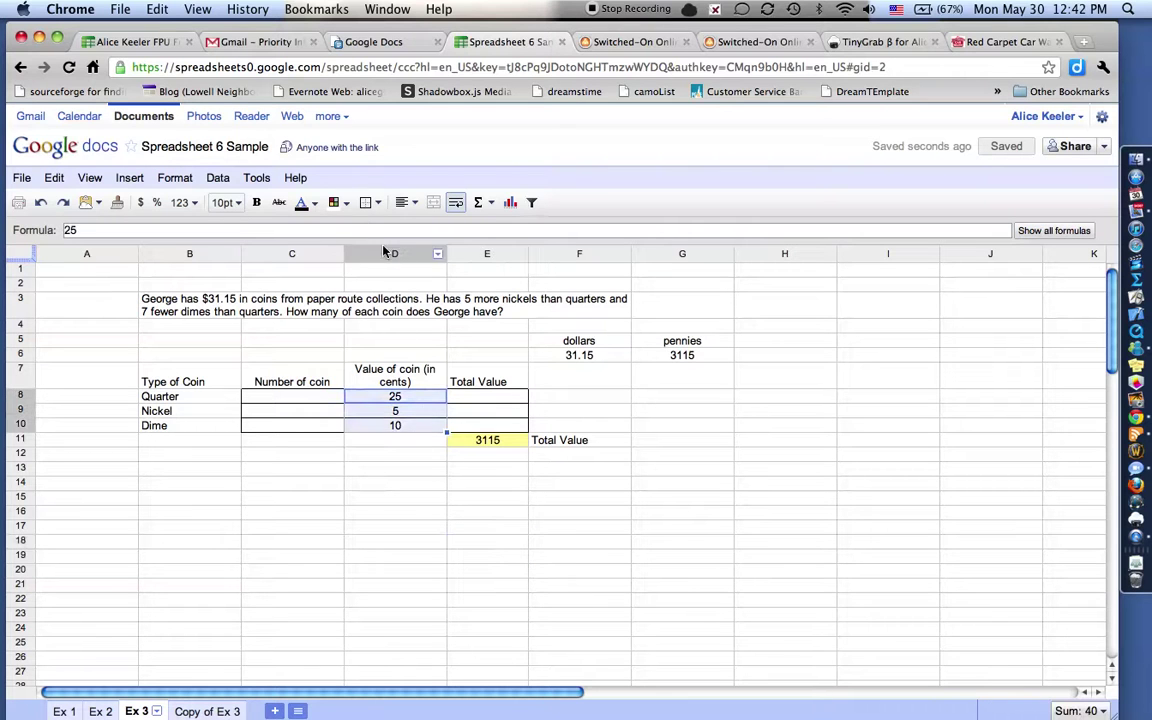
pyautogui.click(343, 203)
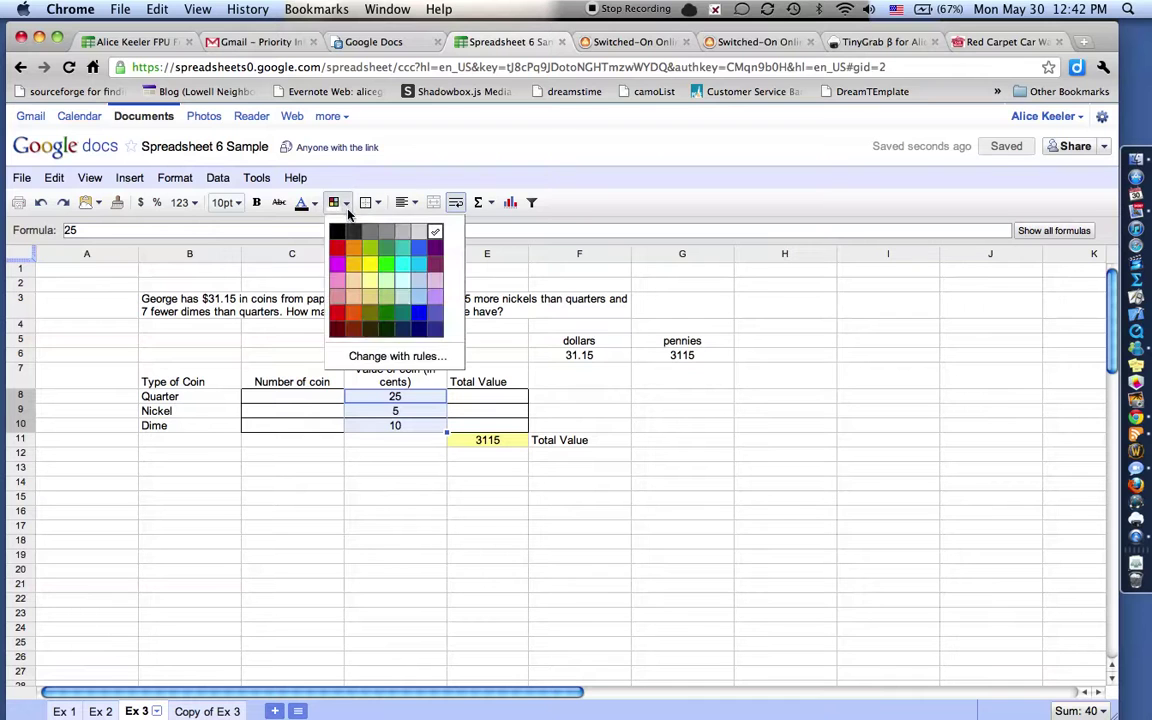
pyautogui.click(385, 284)
pyautogui.click(392, 426)
pyautogui.click(390, 470)
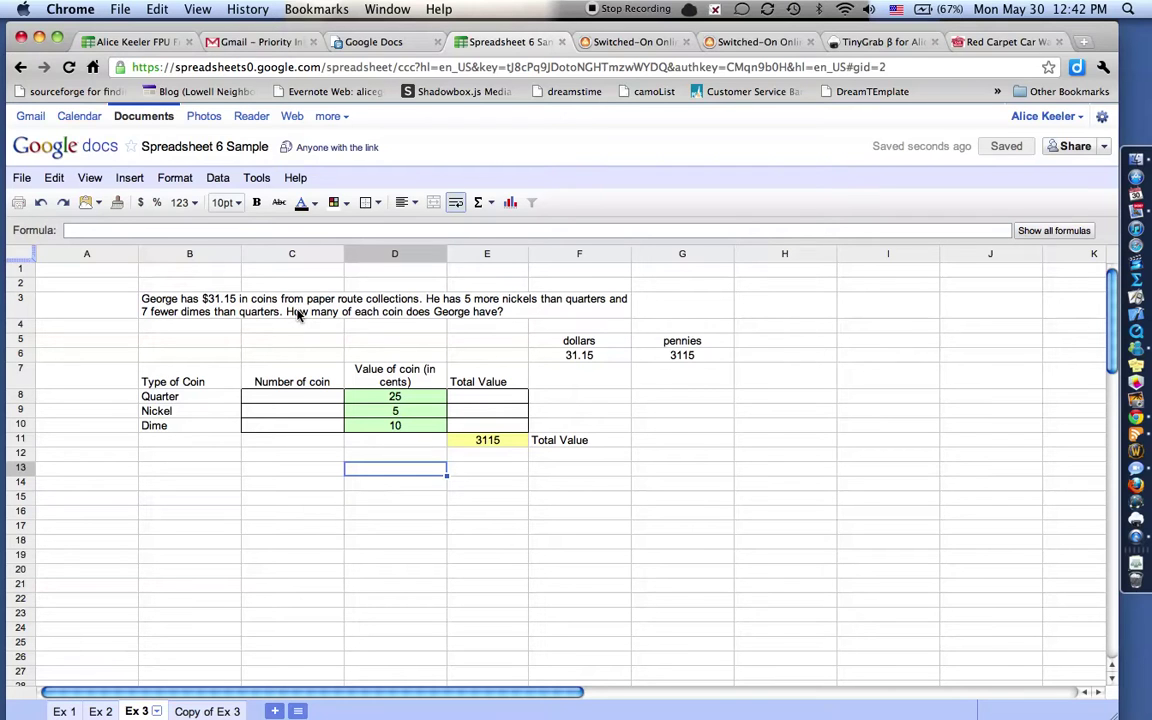
# Enter the formula =C8+5 in nickel count cell C9.
pyautogui.click(287, 411)
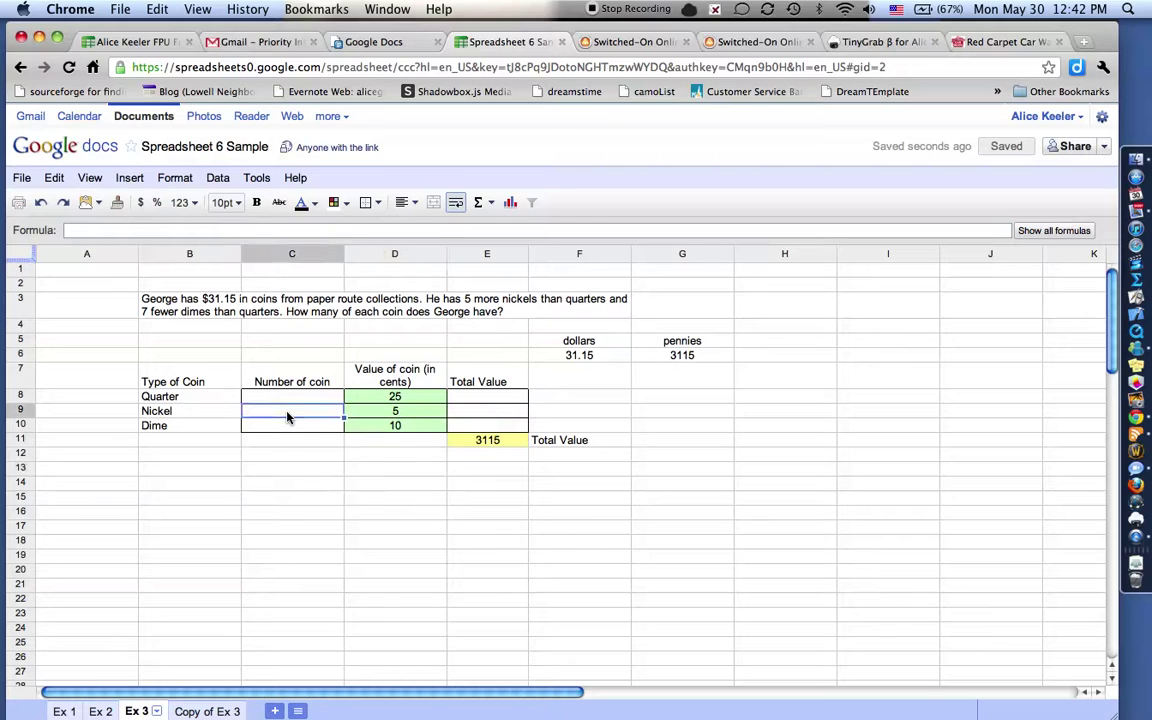
pyautogui.write('=')
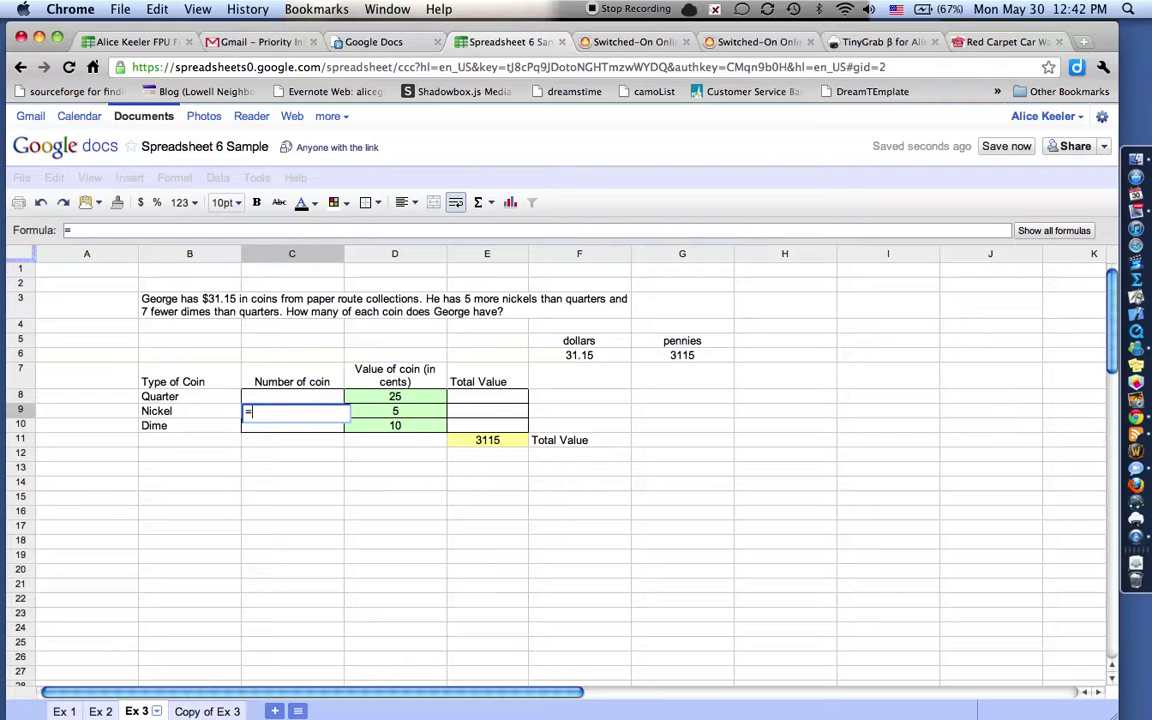
pyautogui.click(279, 401)
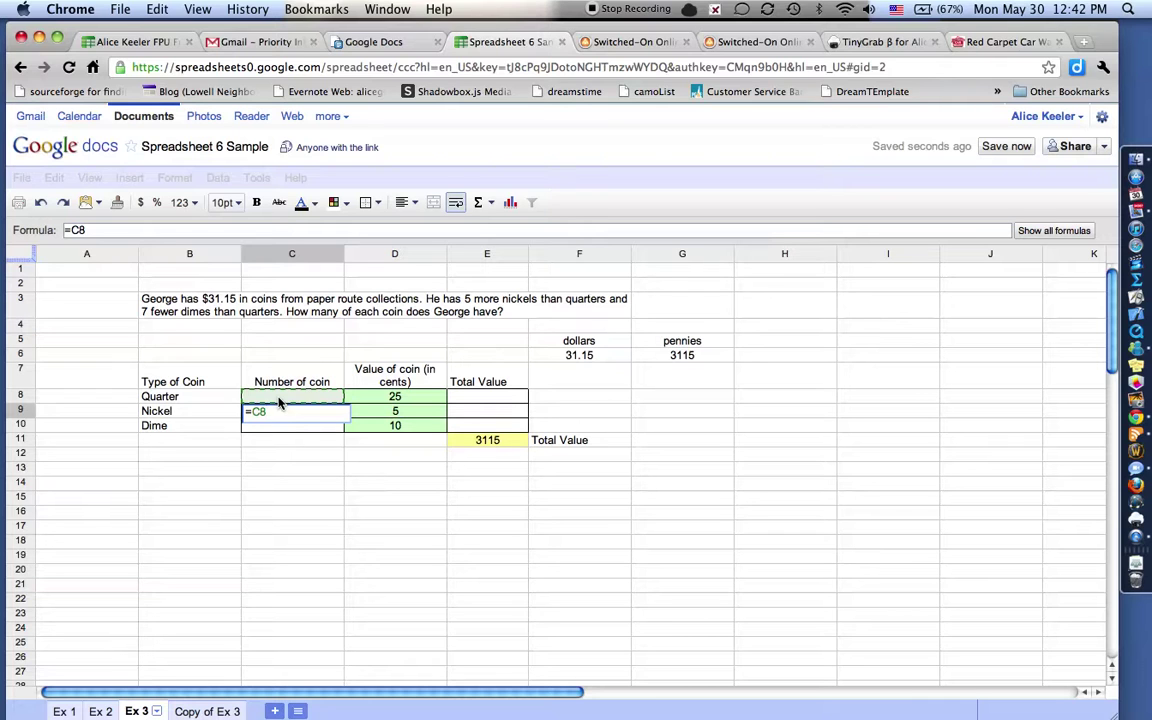
pyautogui.write('*')
pyautogui.press('BackSpace')
pyautogui.write('+5')
pyautogui.press('Return')
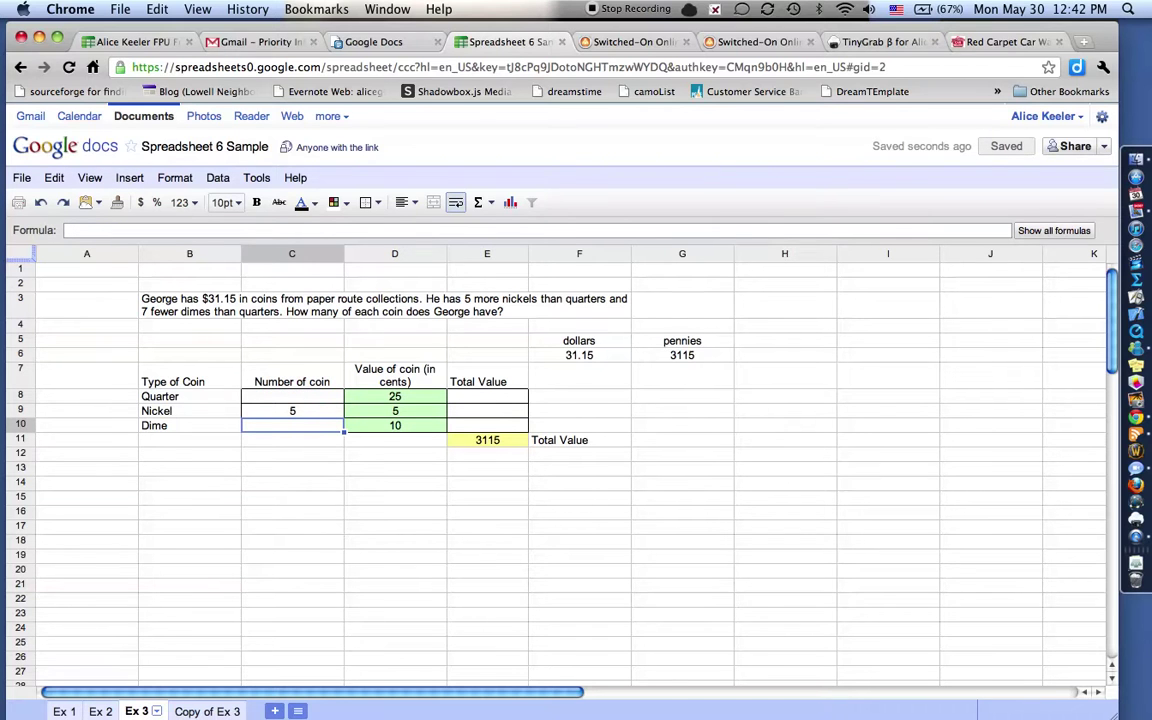
# Fill the quarter count cell C8 with yellow.
pyautogui.click(262, 396)
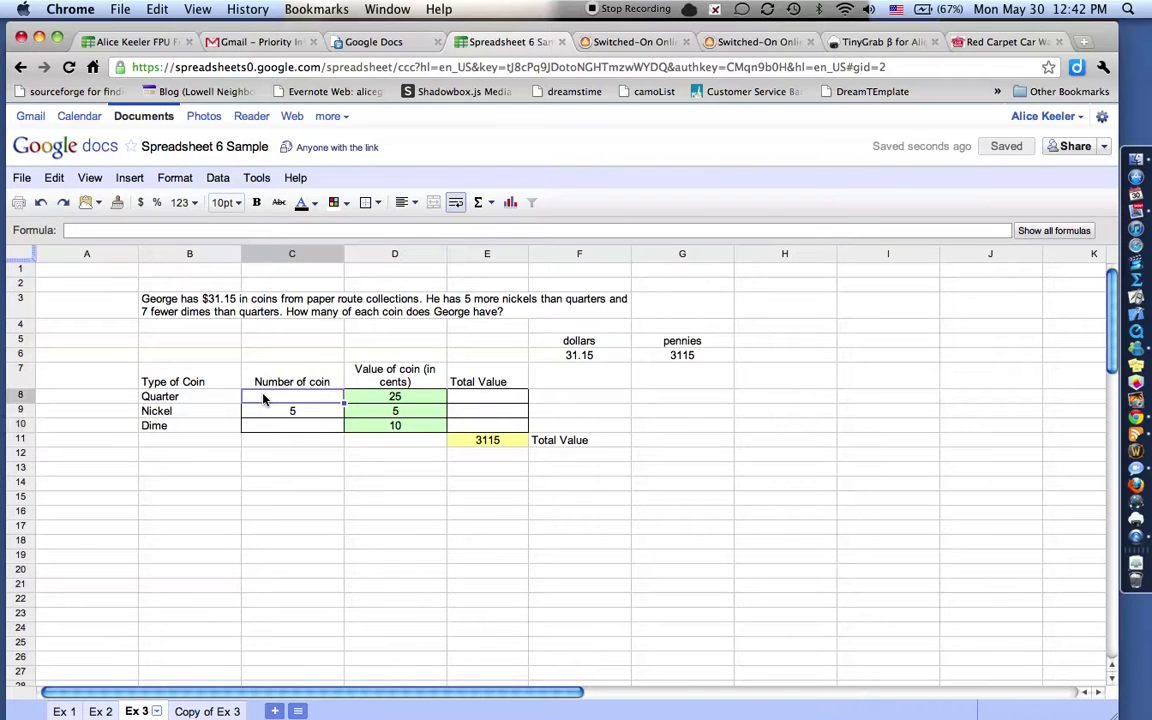
pyautogui.click(343, 207)
pyautogui.click(337, 259)
pyautogui.click(308, 471)
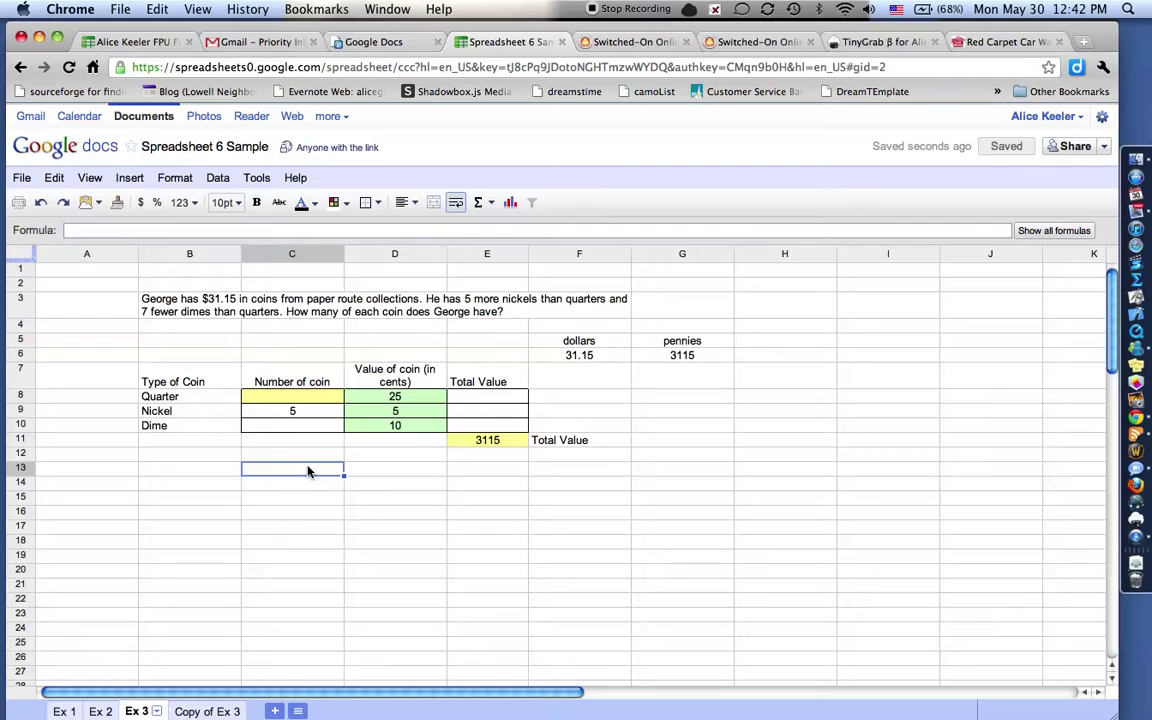
# Enter the formula =C8-7 in dime count cell C10, showing -7.
pyautogui.click(290, 428)
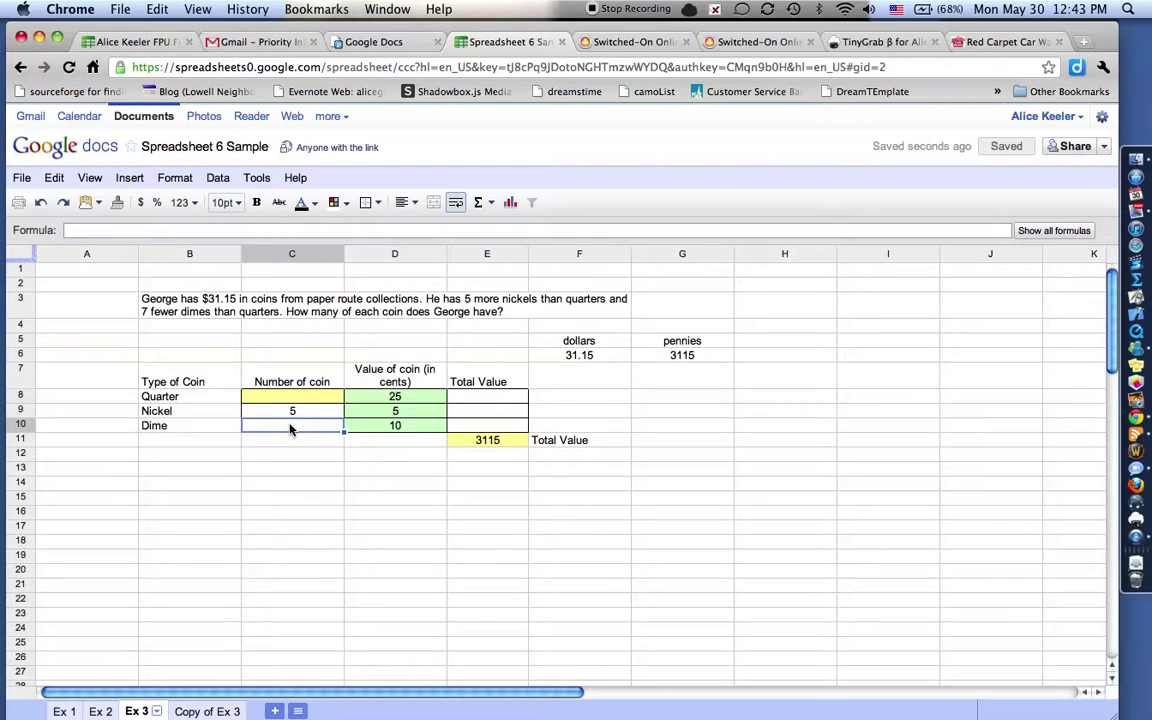
pyautogui.write('=')
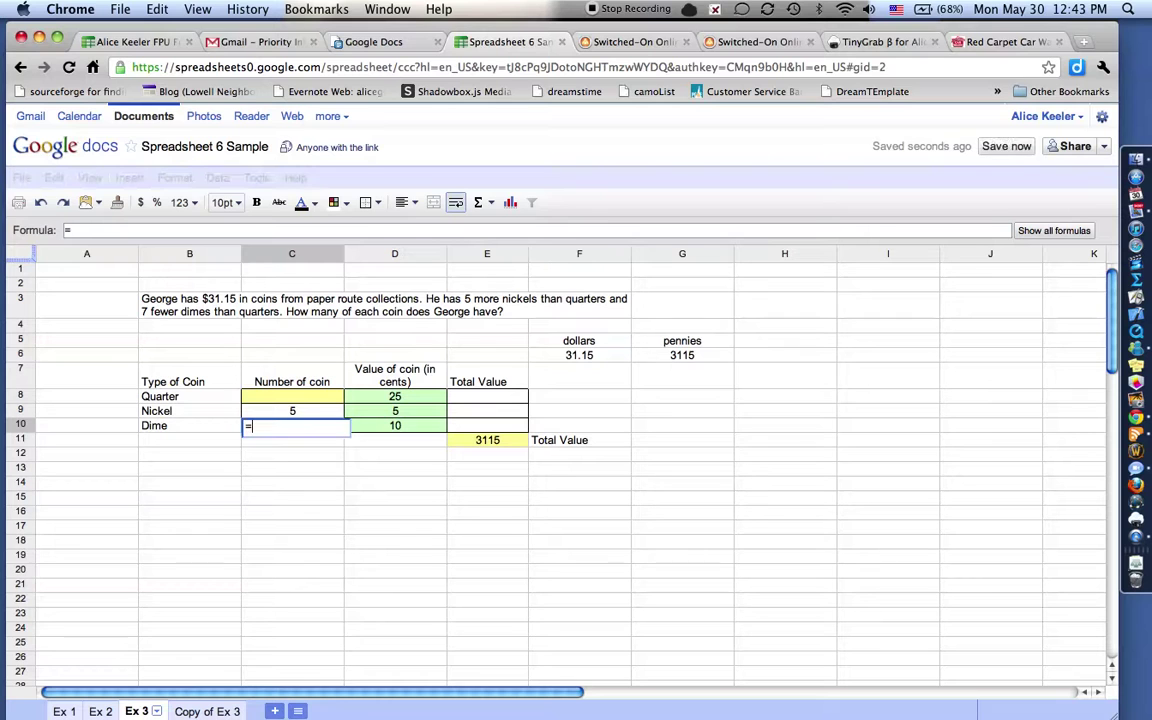
pyautogui.click(308, 402)
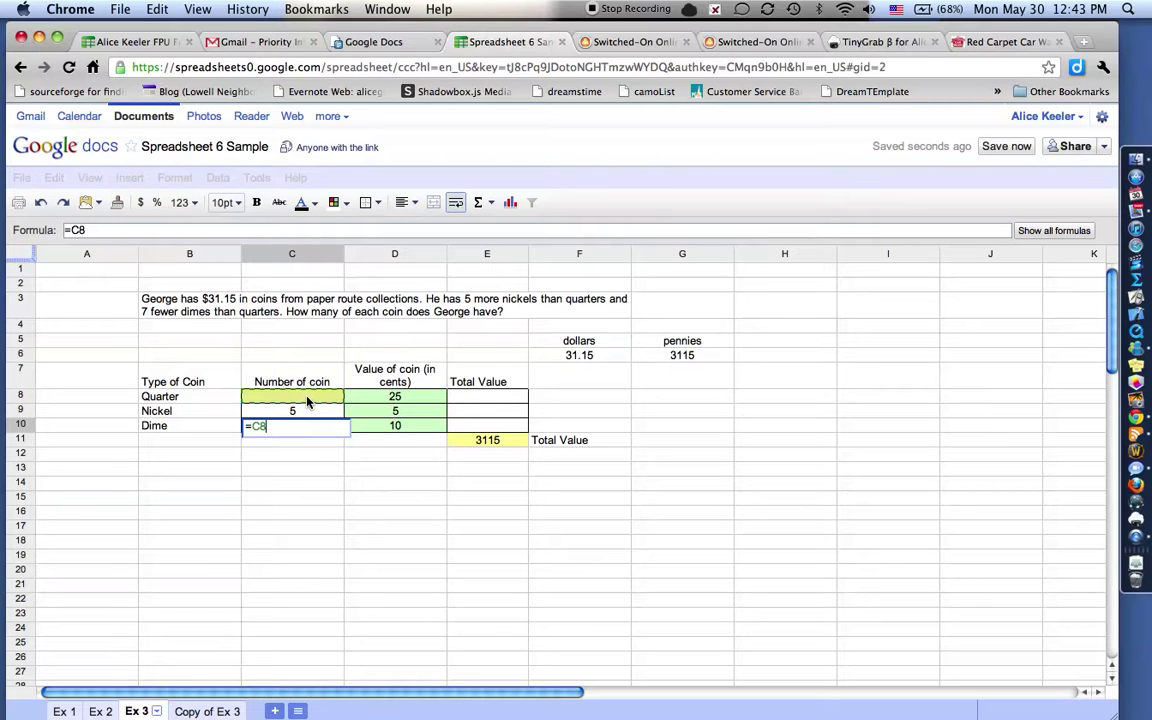
pyautogui.write('-7')
pyautogui.press('Return')
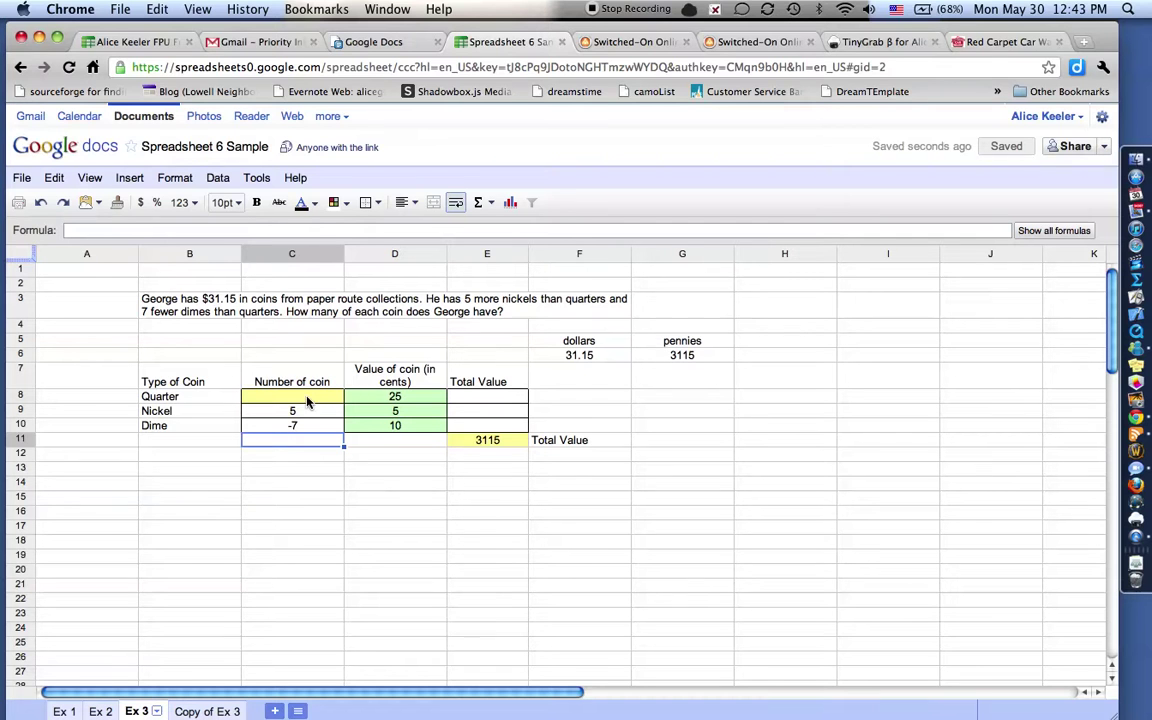
# Enter =C8*D8, =C9*D9 and =C10*D10 in E8:E10, giving 0, 25 and -70.
pyautogui.click(497, 397)
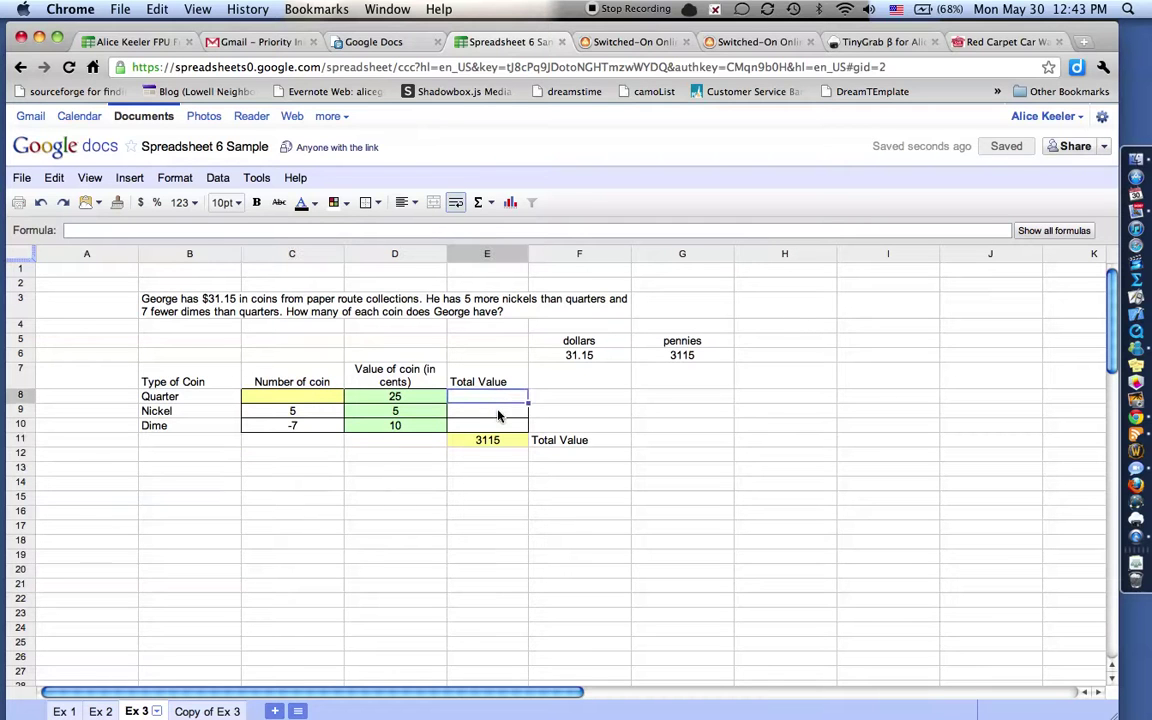
pyautogui.write('=')
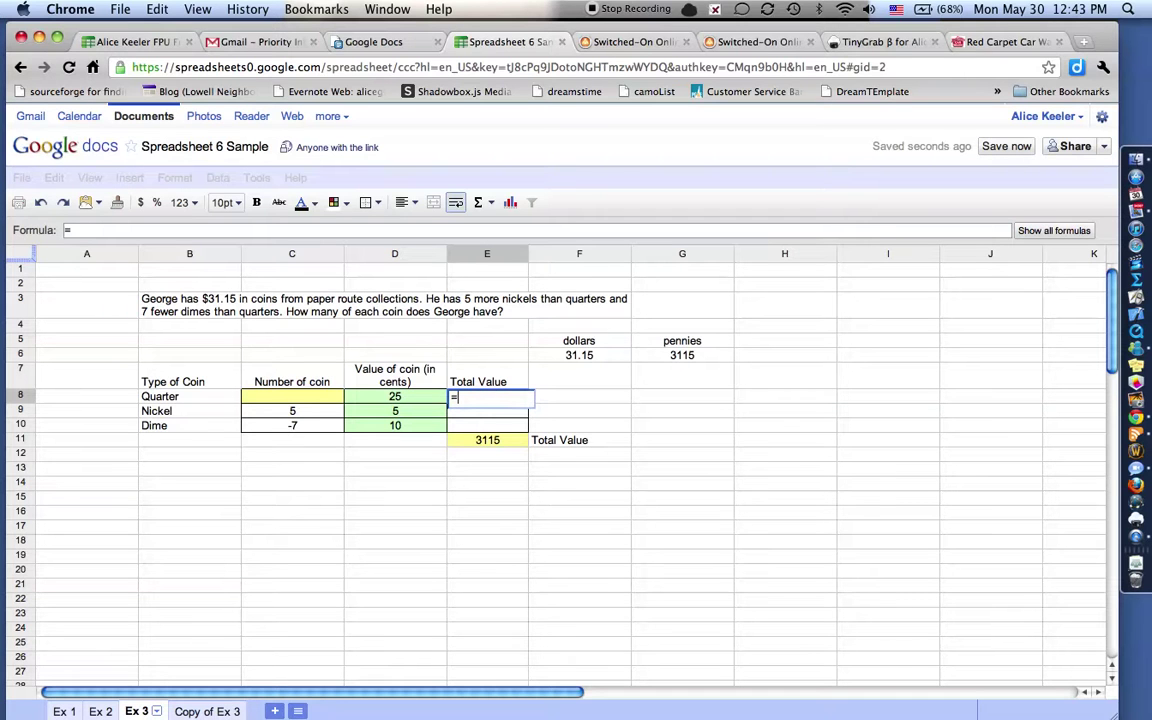
pyautogui.click(322, 398)
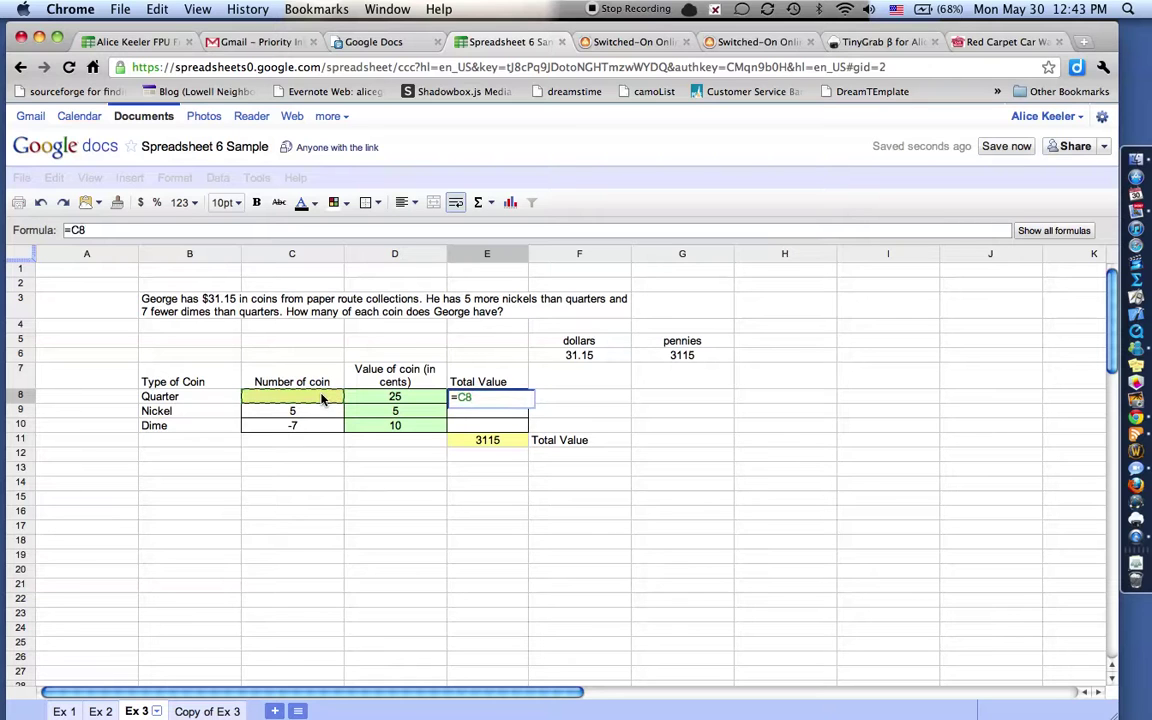
pyautogui.write('*')
pyautogui.click(371, 400)
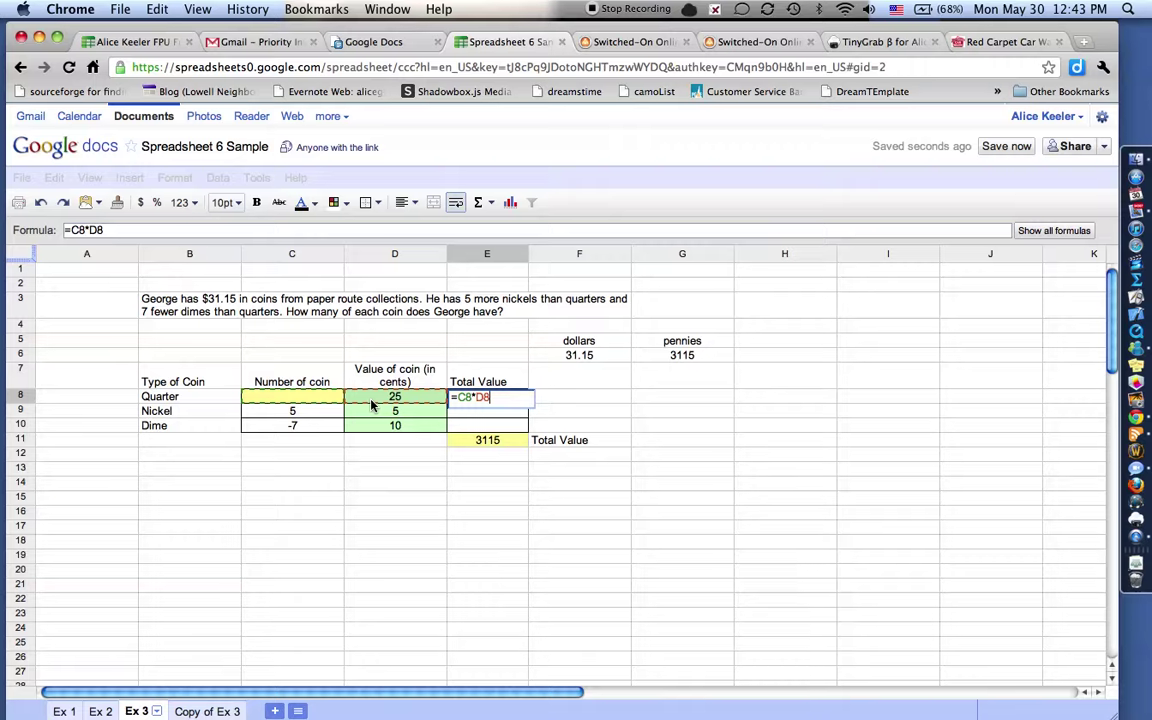
pyautogui.press('Return')
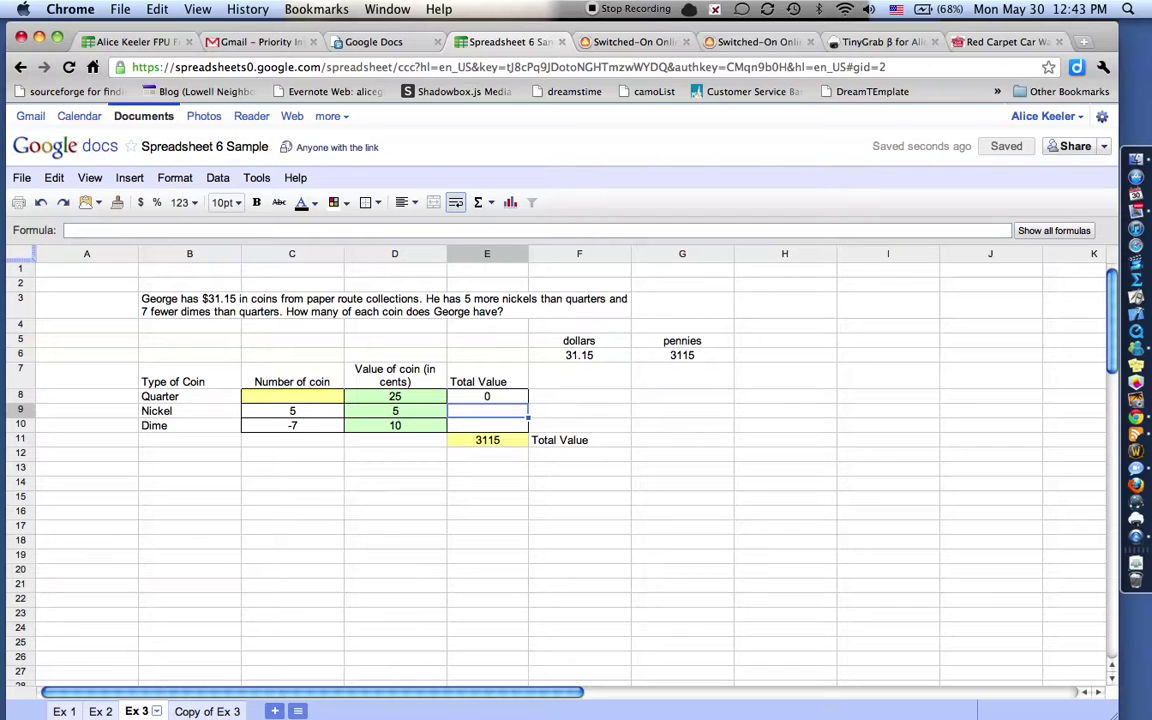
pyautogui.write('=')
pyautogui.click(265, 412)
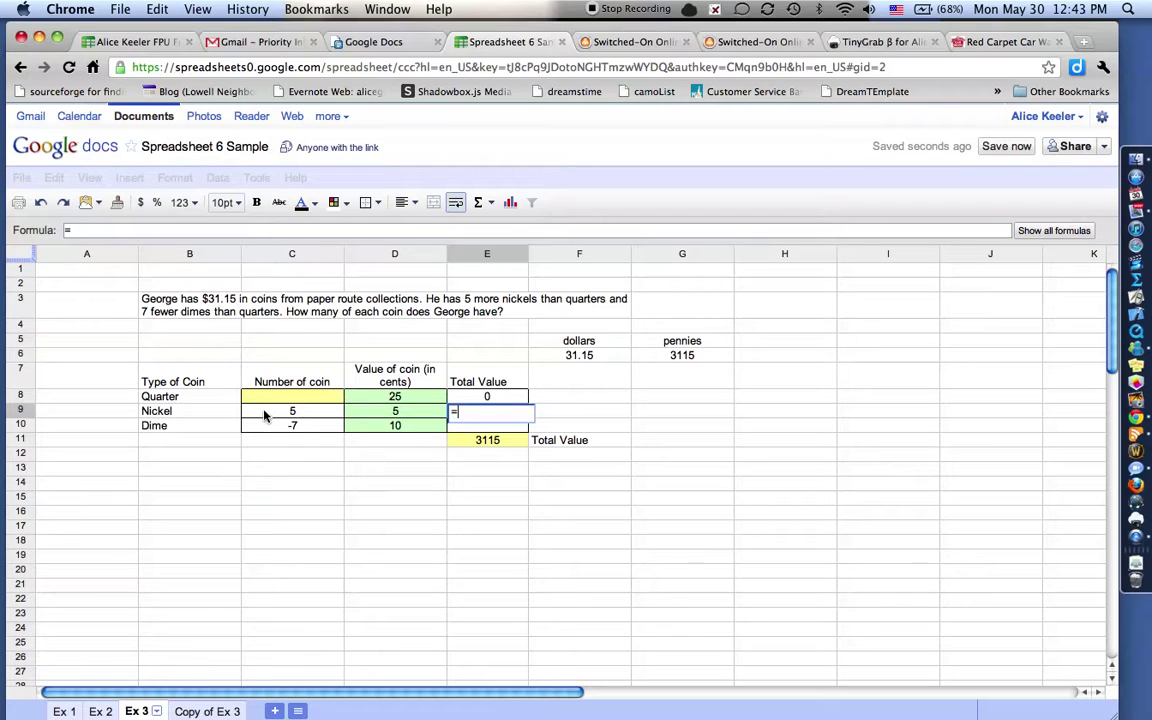
pyautogui.write('*')
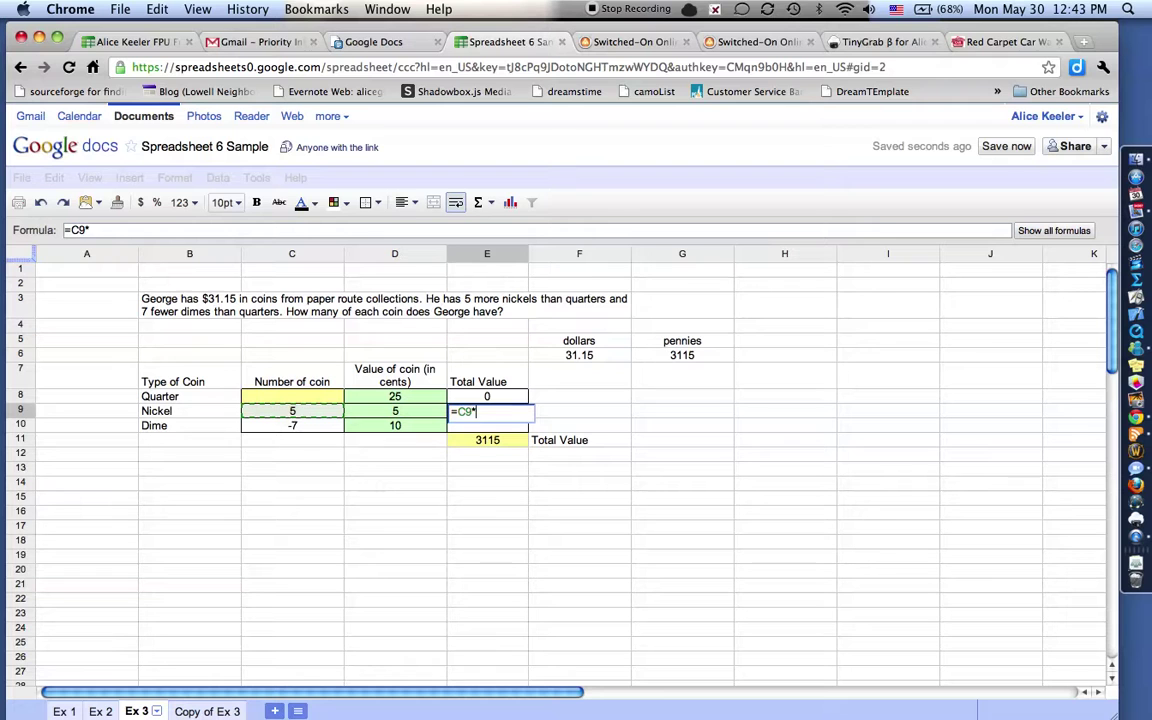
pyautogui.click(383, 413)
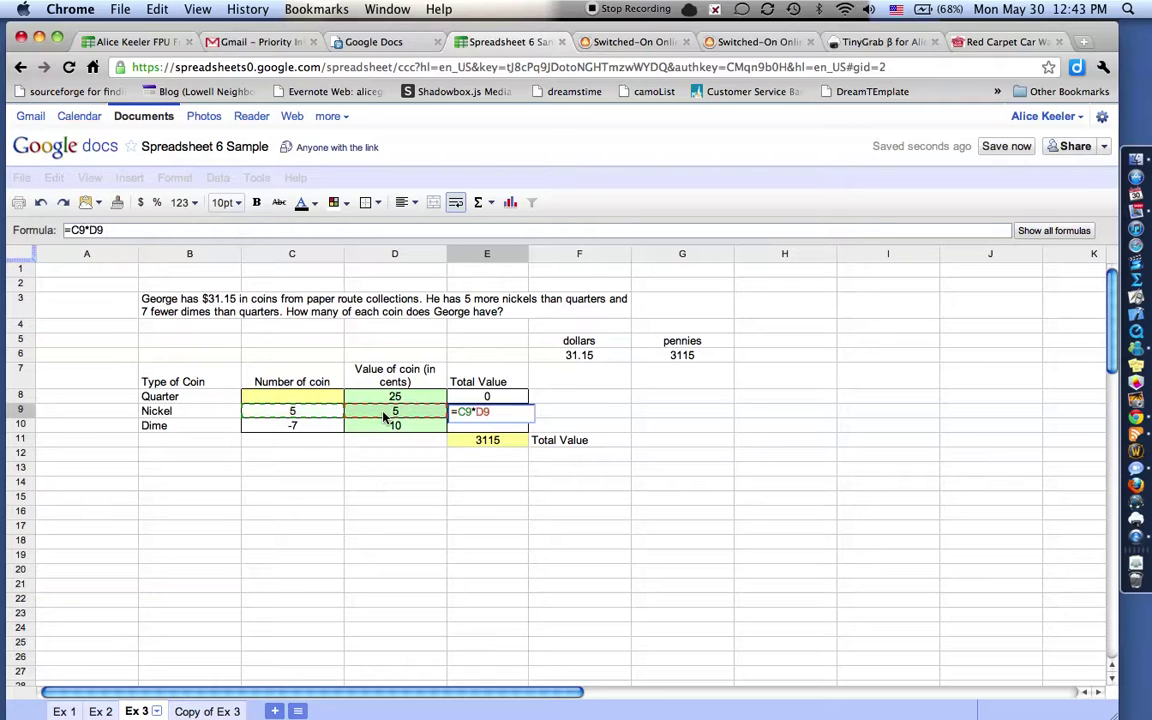
pyautogui.press('Return')
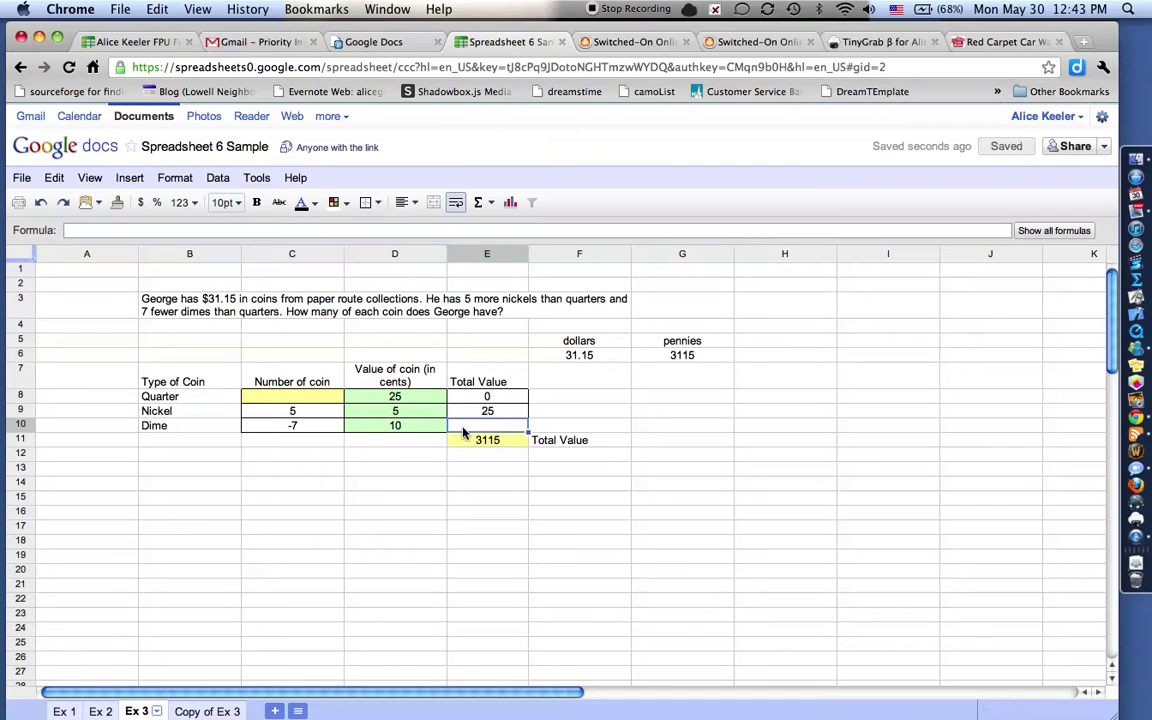
pyautogui.write('=')
pyautogui.click(325, 428)
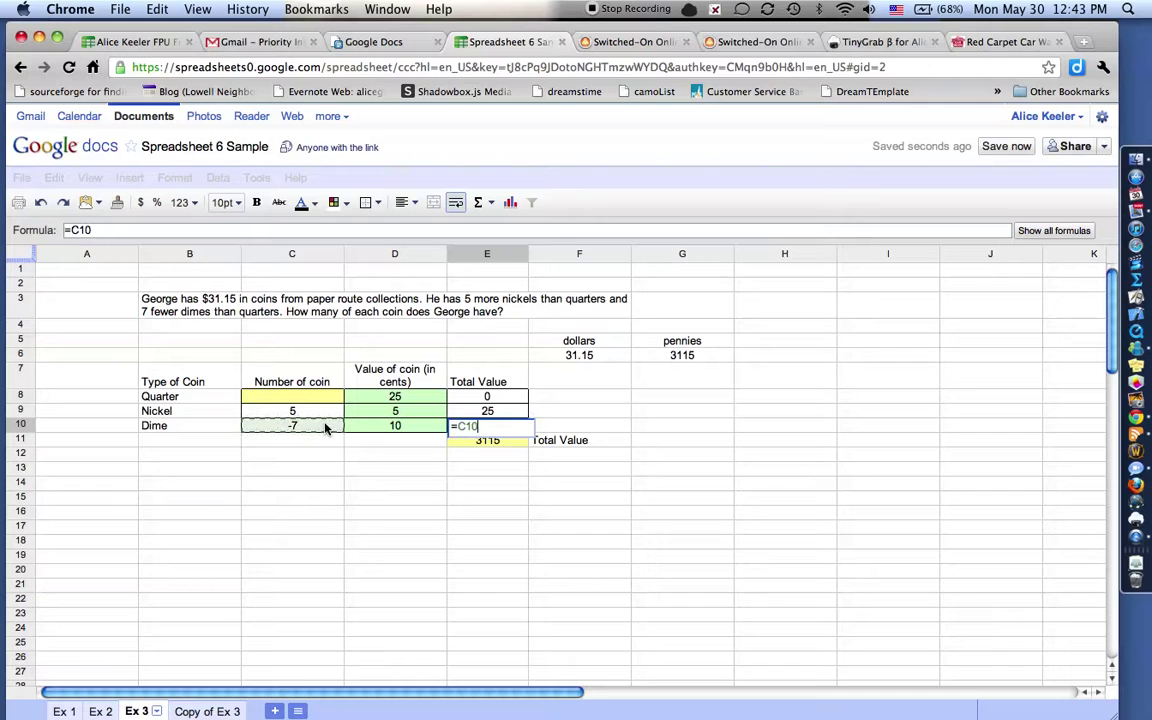
pyautogui.write('*')
pyautogui.click(390, 428)
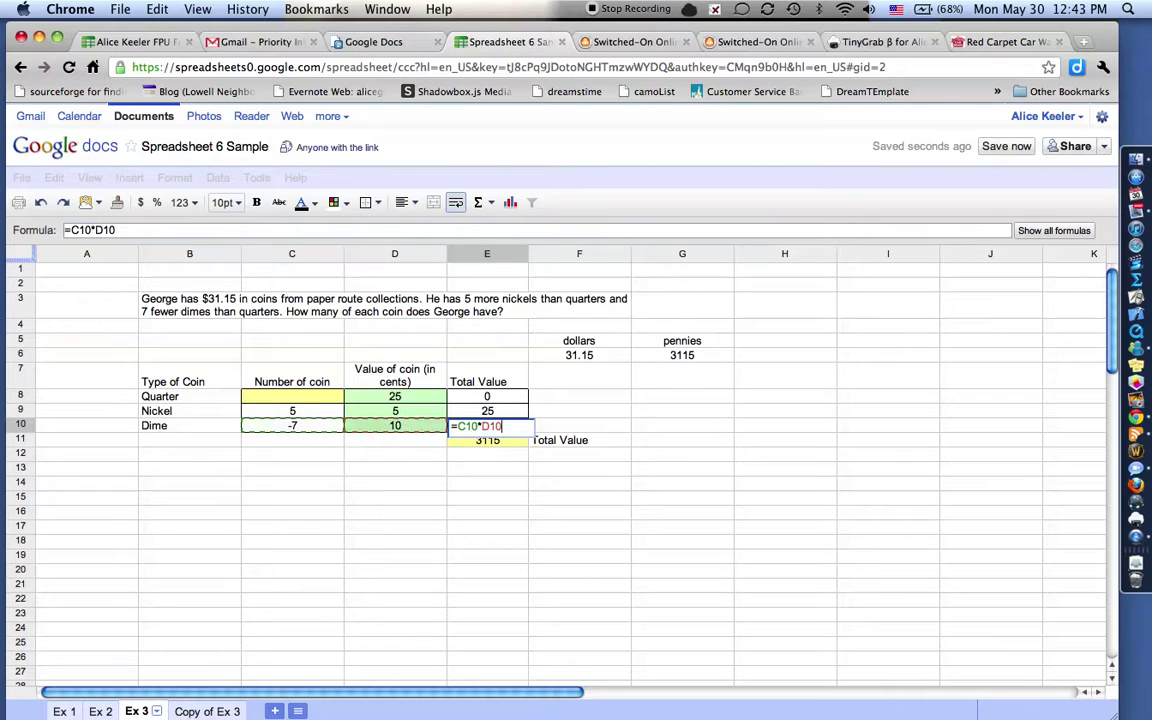
pyautogui.press('Return')
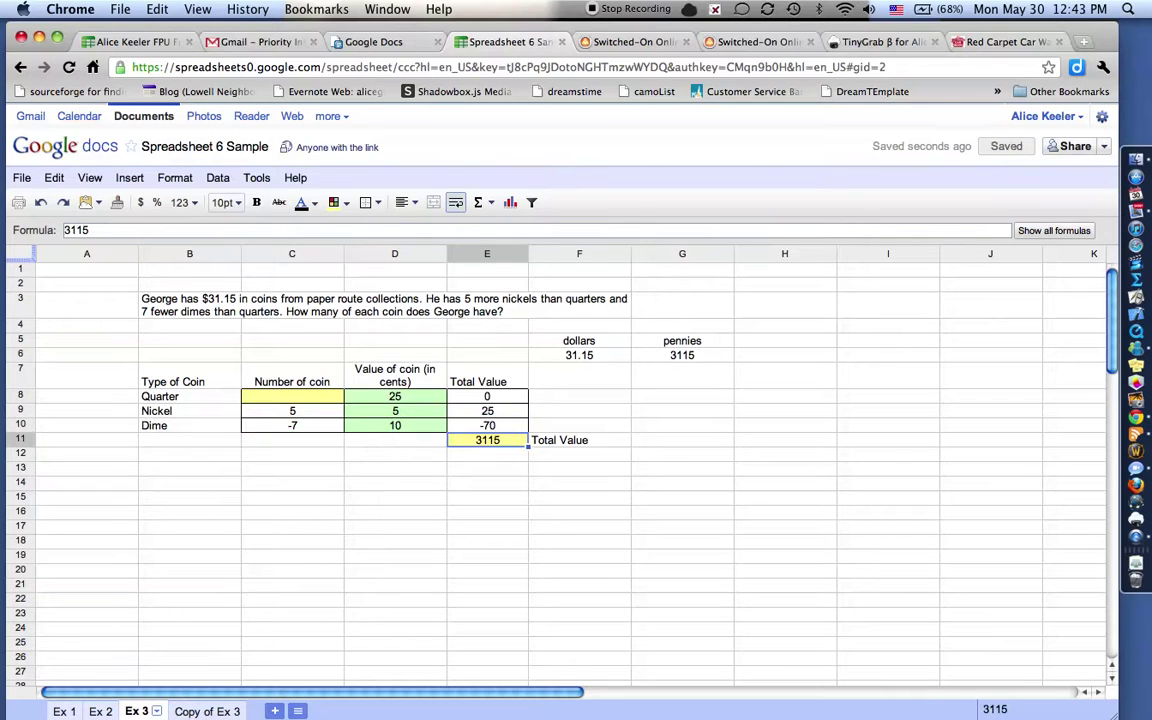
# Label cell F12 'Sum'.
pyautogui.click(488, 457)
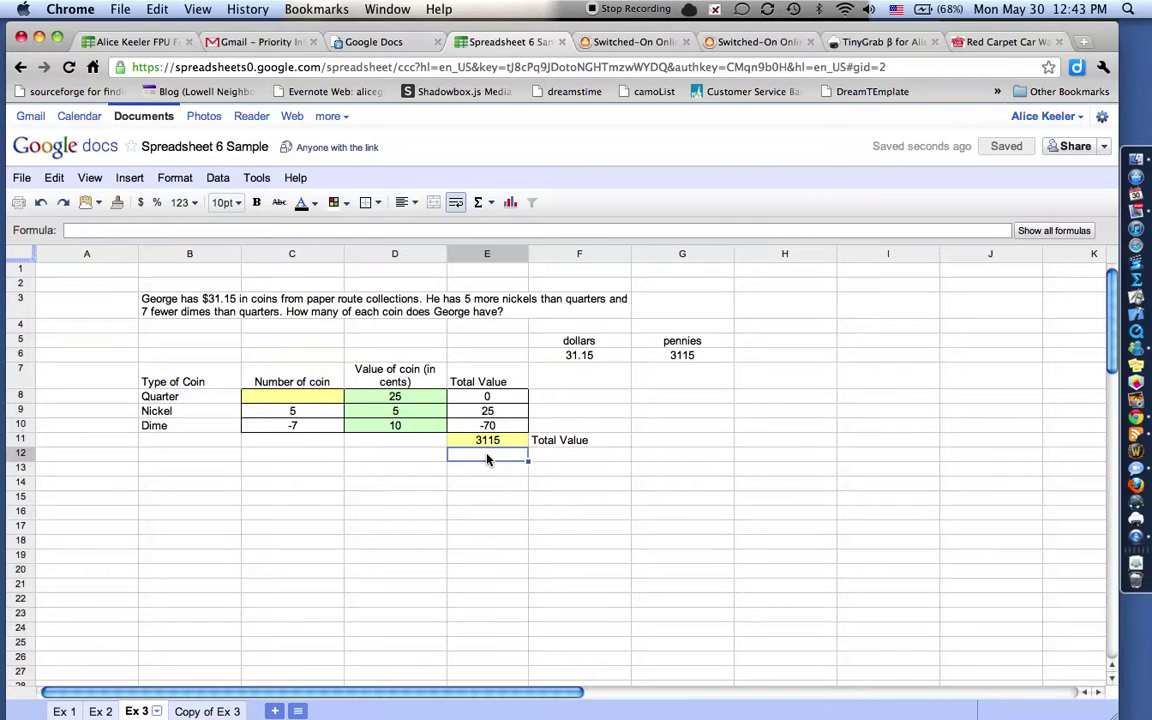
pyautogui.press('Right')
pyautogui.write('Sum')
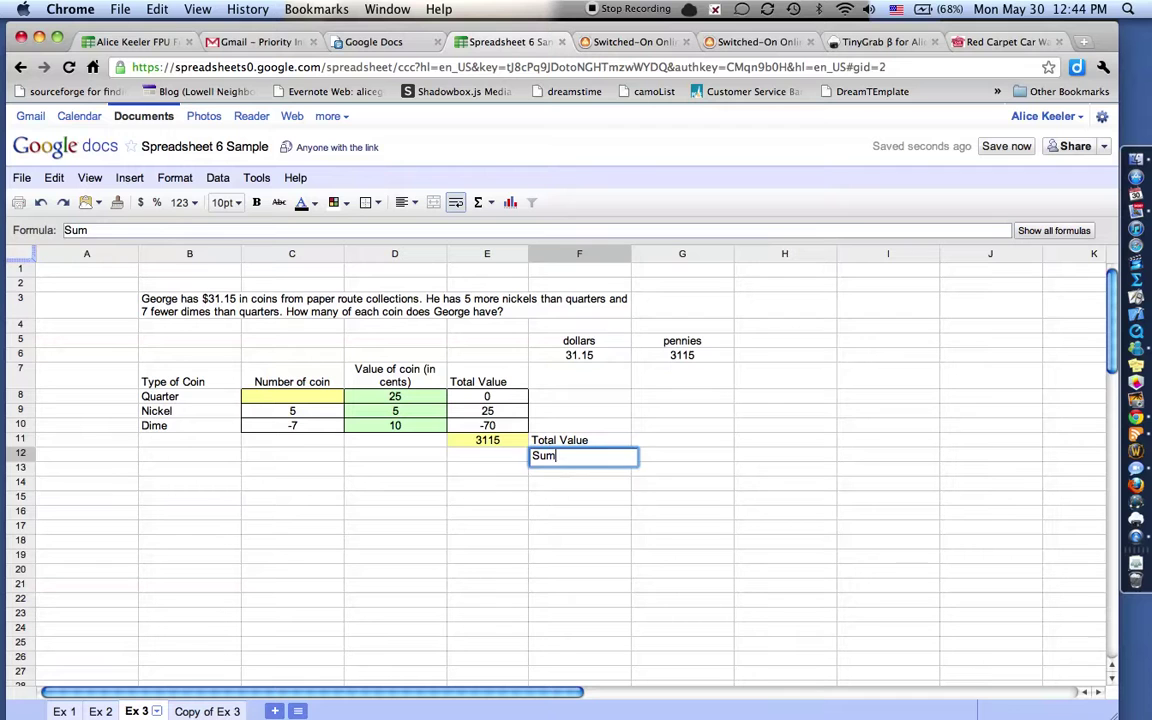
pyautogui.press('Return')
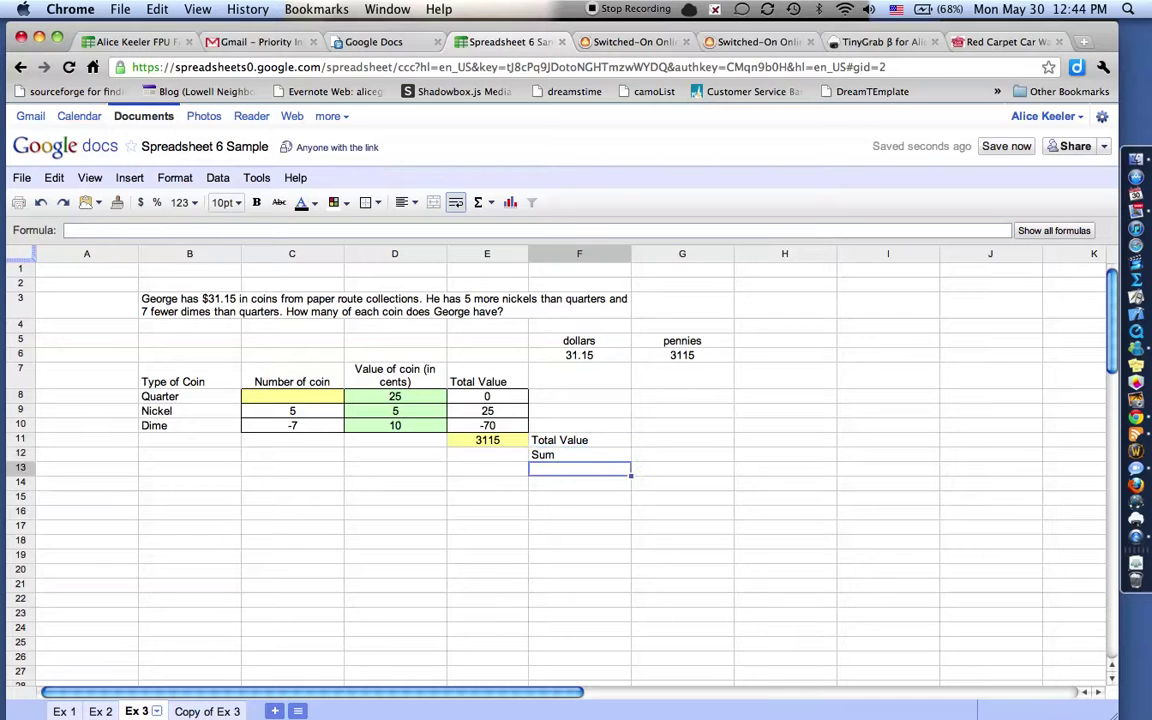
# Enter =sum(E8:E10) in E12, showing -45.
pyautogui.click(487, 455)
pyautogui.write('=sum(')
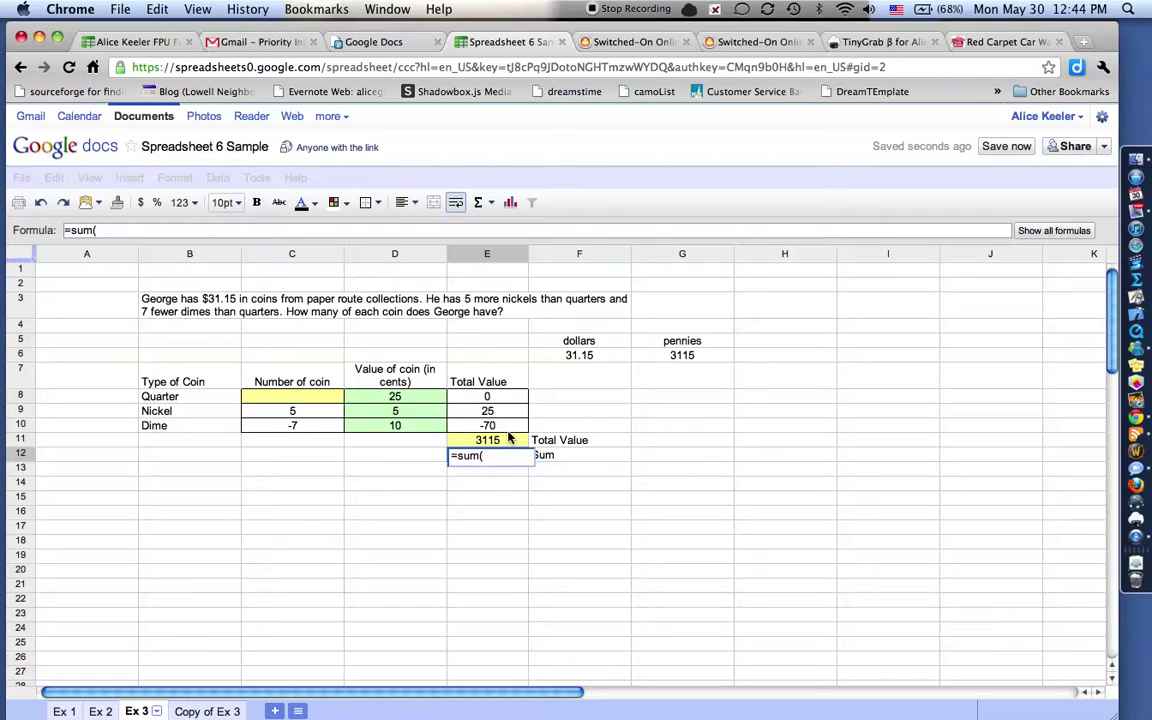
pyautogui.moveTo(498, 401); pyautogui.dragTo(499, 428)
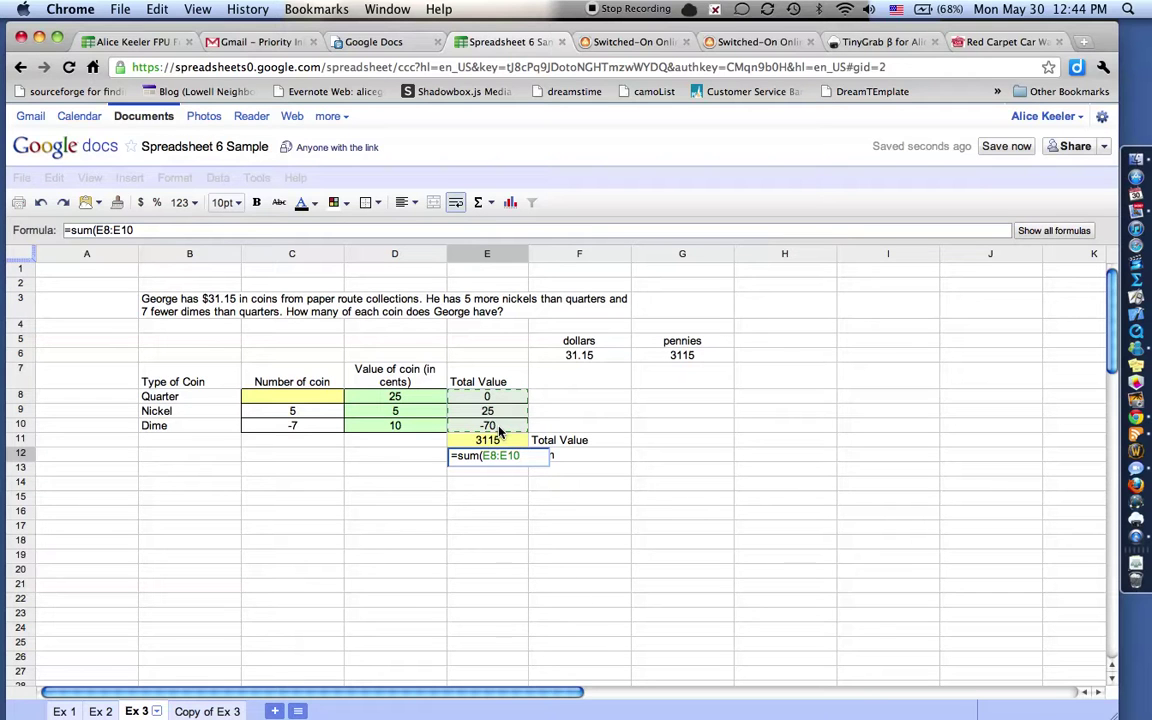
pyautogui.write(')')
pyautogui.press('Return')
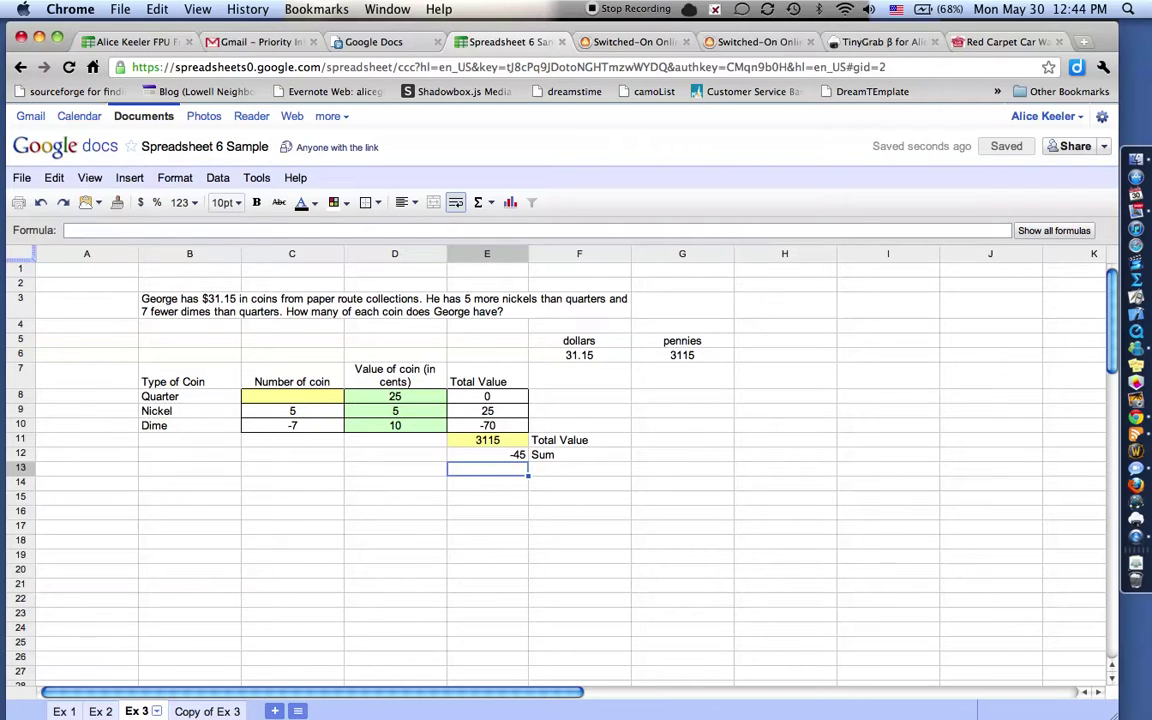
# Enter =if(E11=E12,"correct","WRONG") in E13 to compare the target total with the sum.
pyautogui.write('=if')
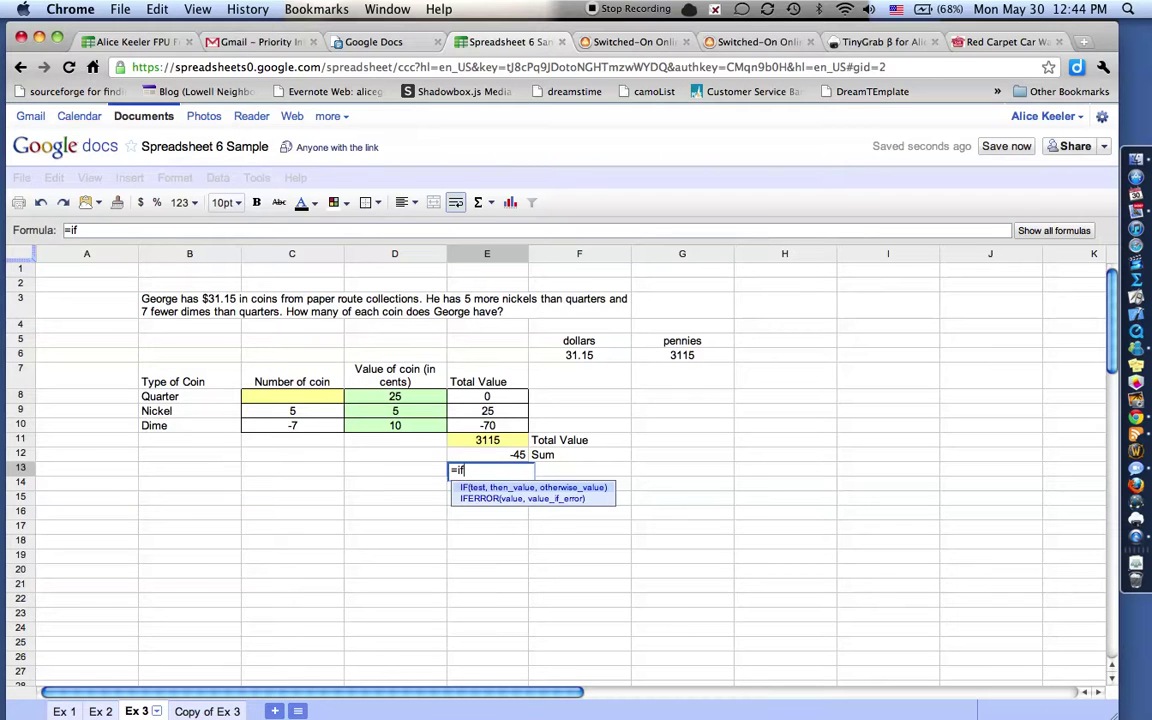
pyautogui.write('(')
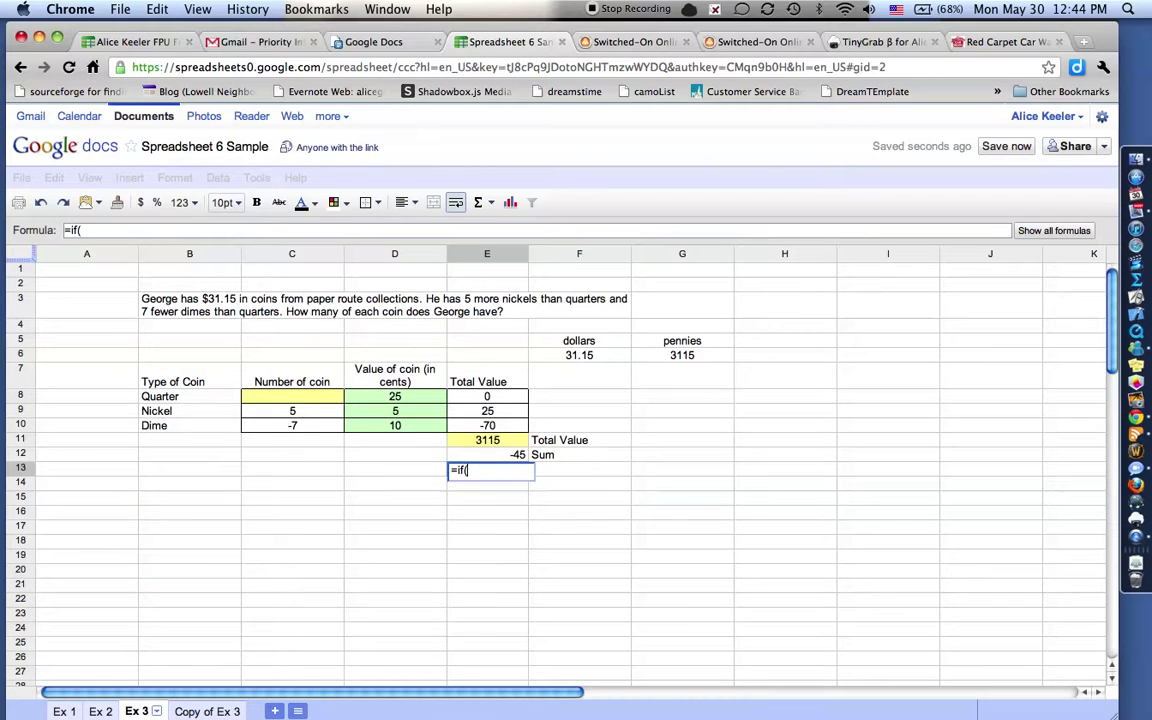
pyautogui.click(503, 447)
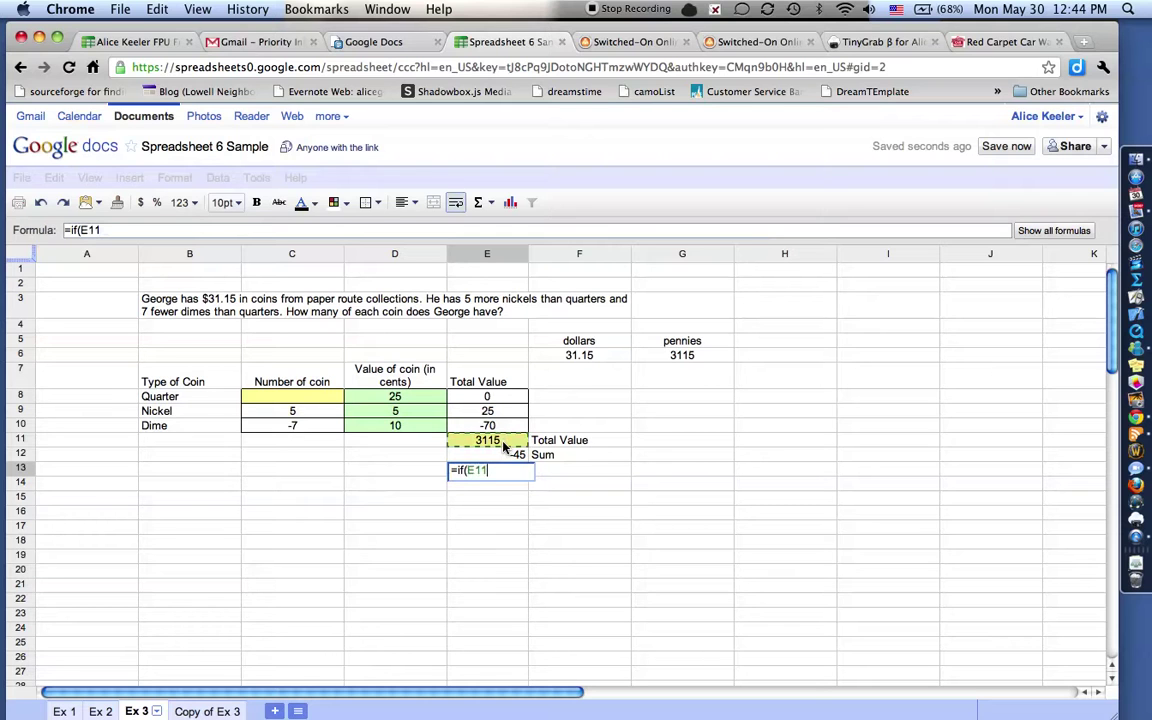
pyautogui.write('=')
pyautogui.click(501, 458)
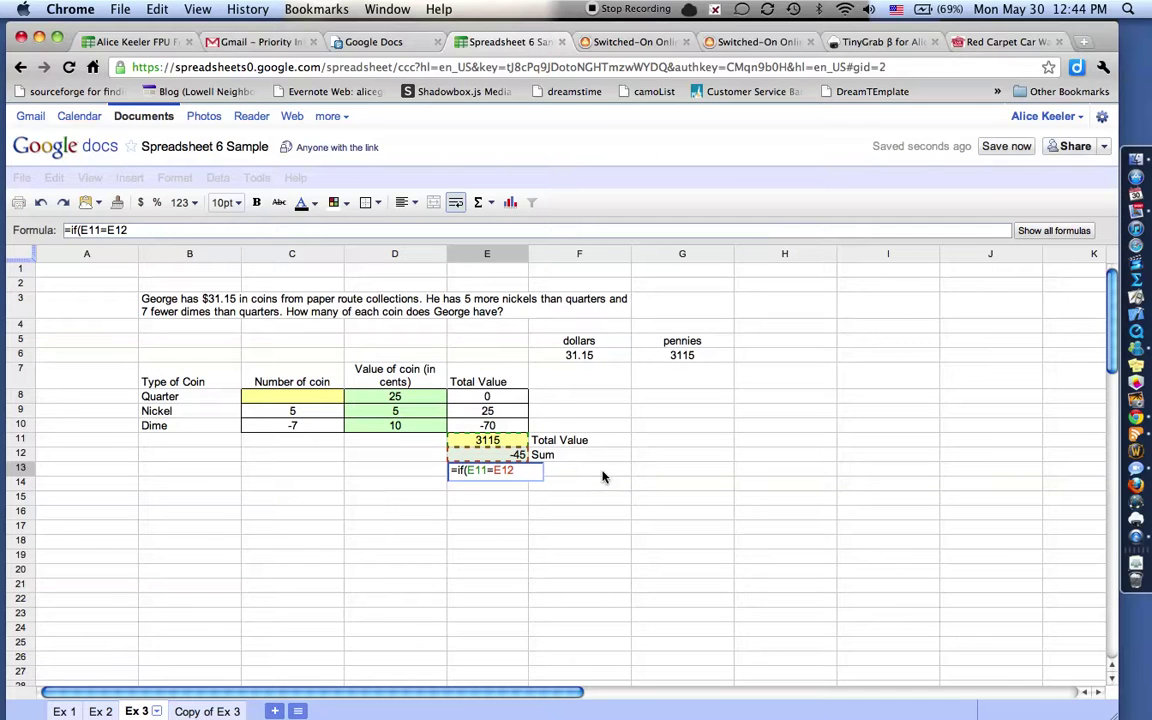
pyautogui.write(',"correct"')
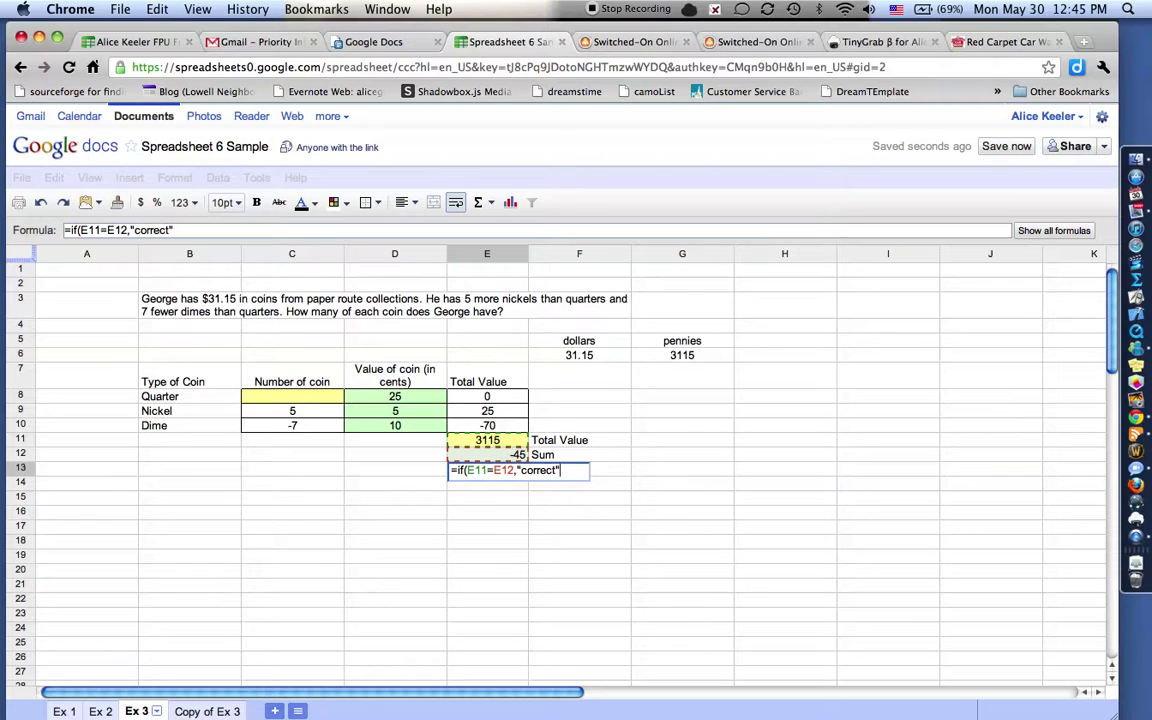
pyautogui.write(',"WRONG"')
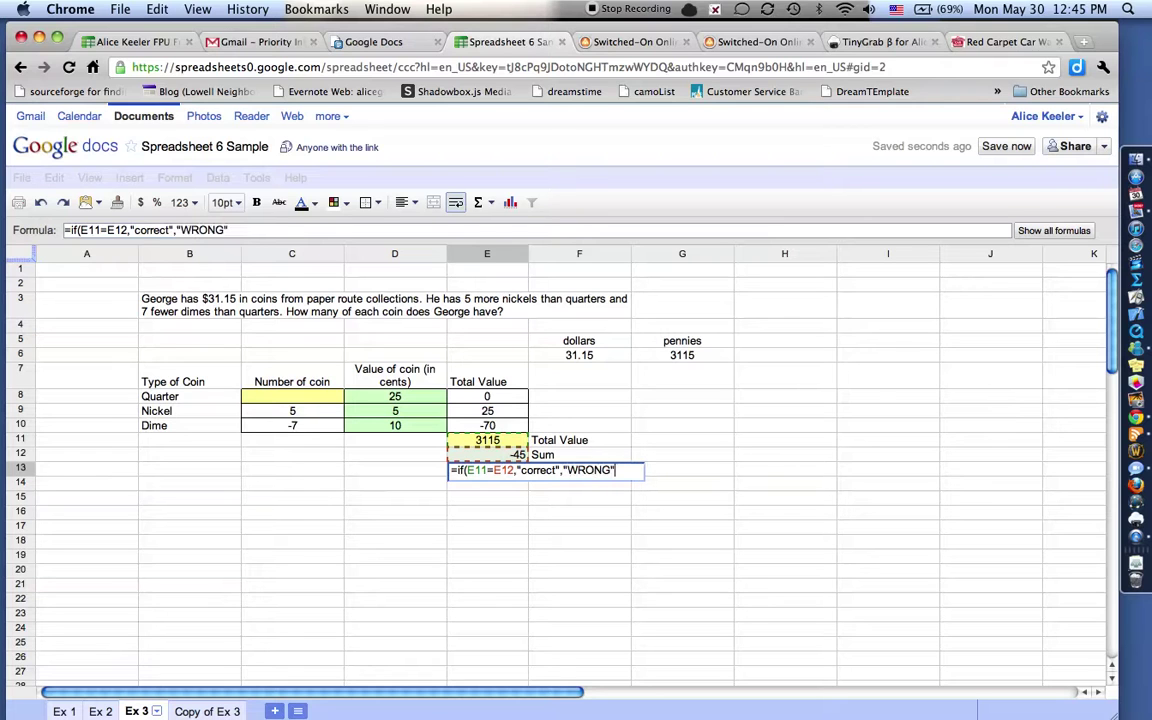
pyautogui.write(')')
# Commit the E13 check, guess 8 quarters in C8, and review the E12 and E13 formulas.
pyautogui.press('Return')
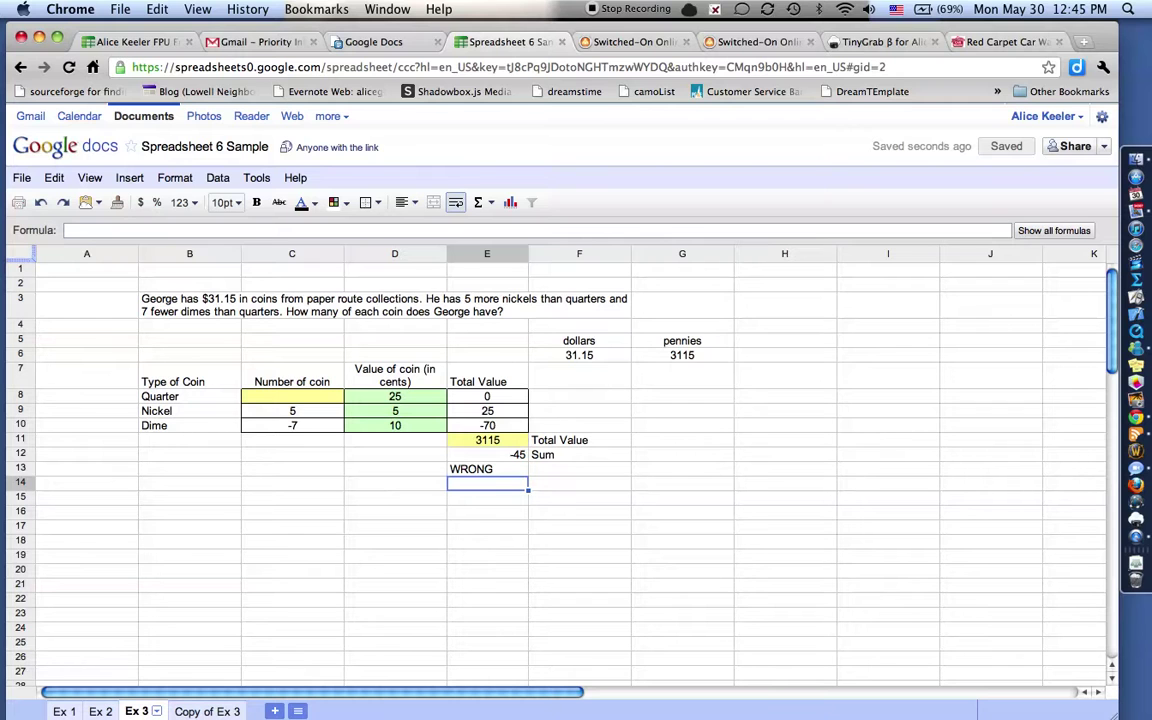
pyautogui.click(335, 398)
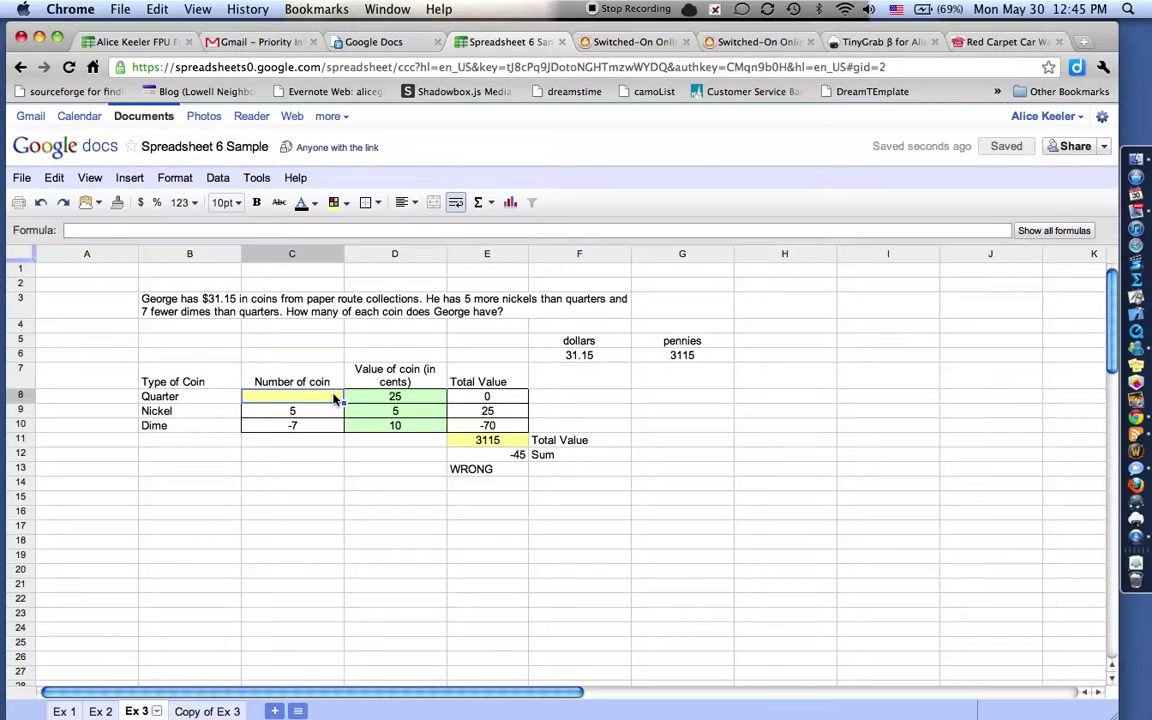
pyautogui.write('8')
pyautogui.press('Return')
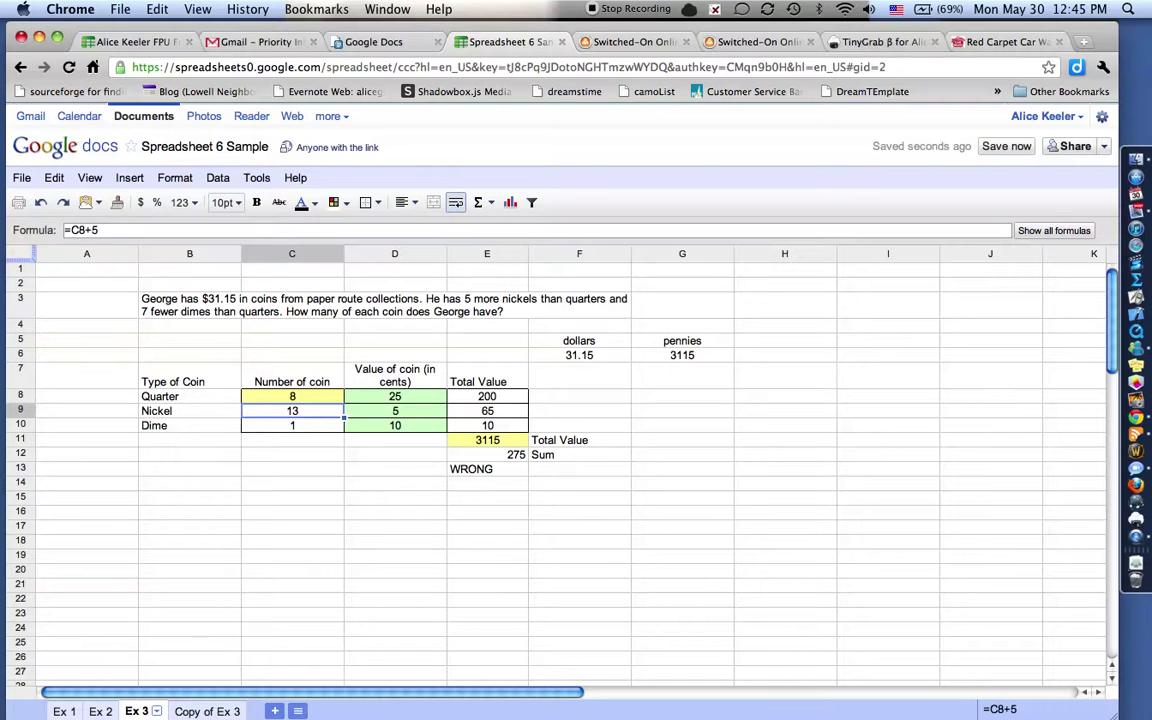
pyautogui.click(493, 457)
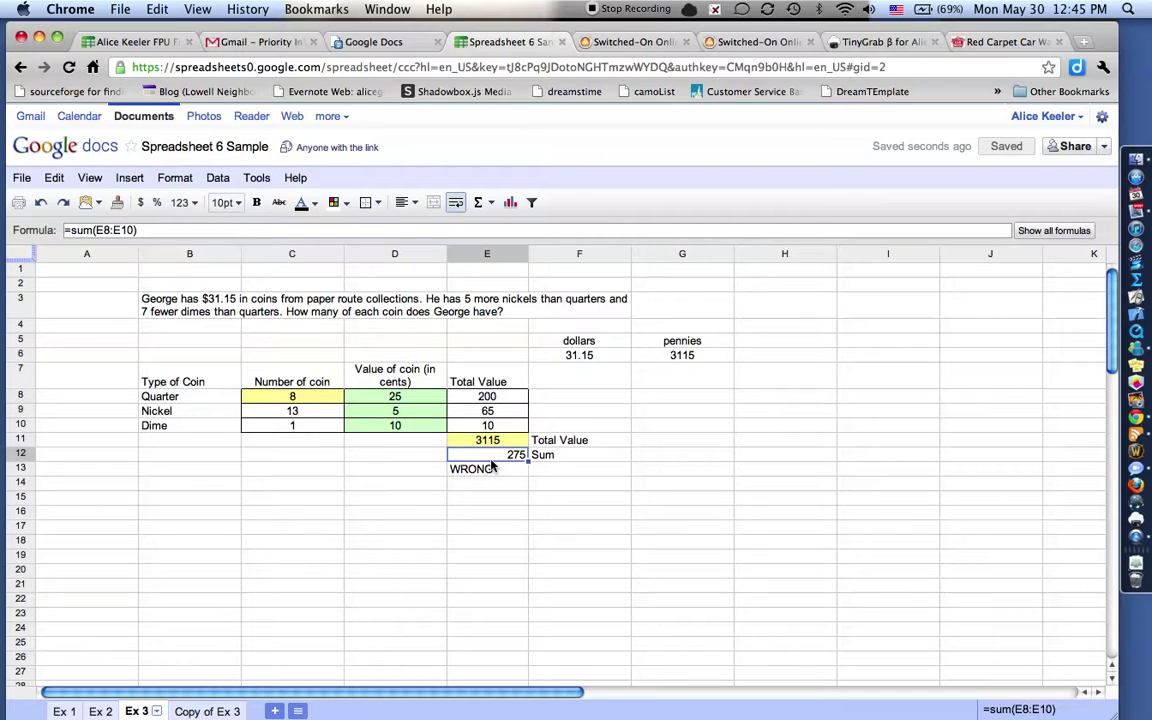
pyautogui.click(503, 470)
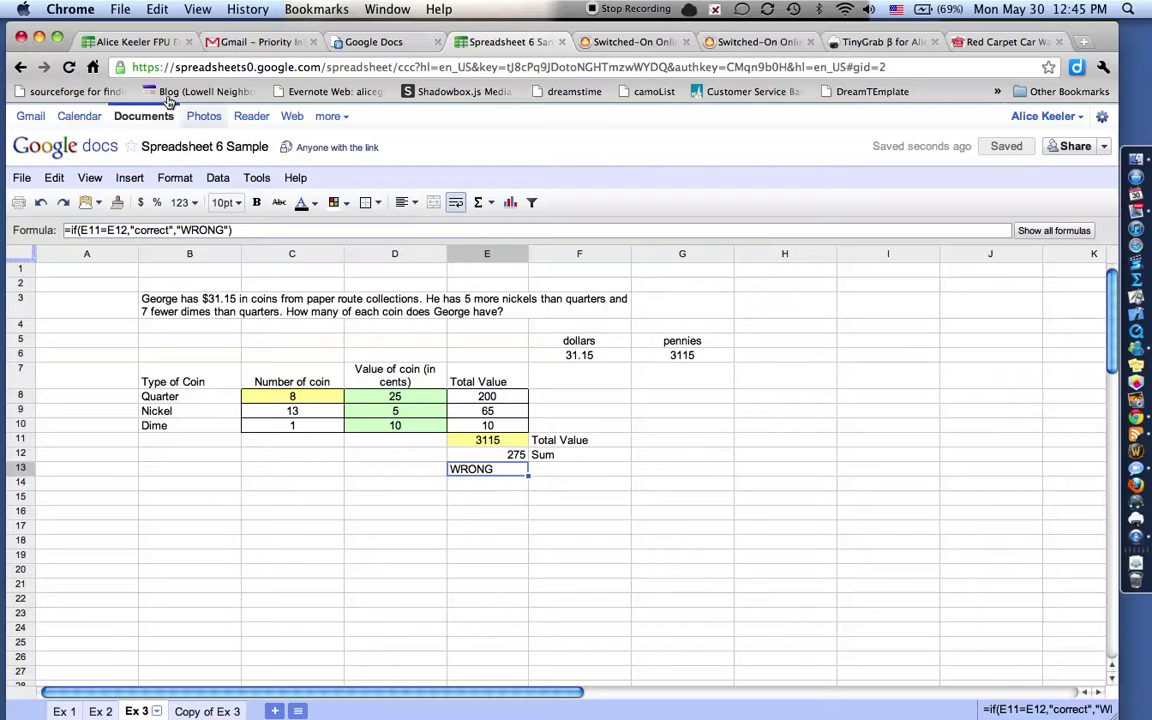
# Enlarge the E13 WRONG result to 18pt and widen column E to fit it.
pyautogui.click(226, 202)
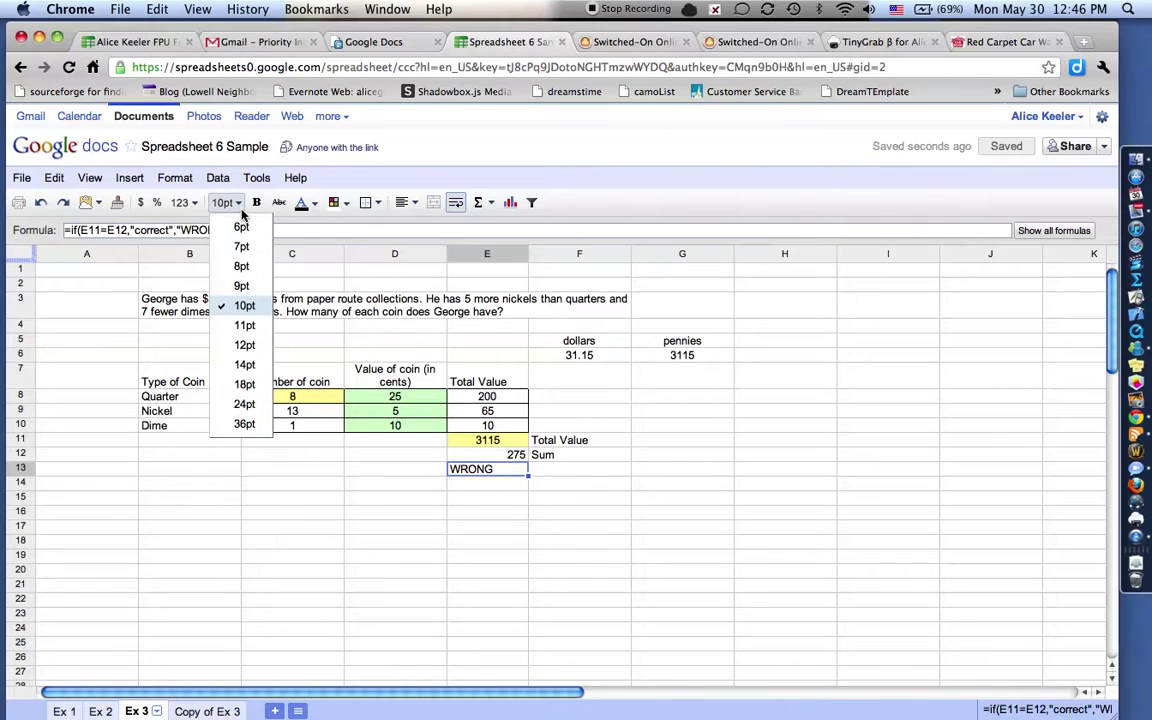
pyautogui.click(244, 366)
pyautogui.click(497, 540)
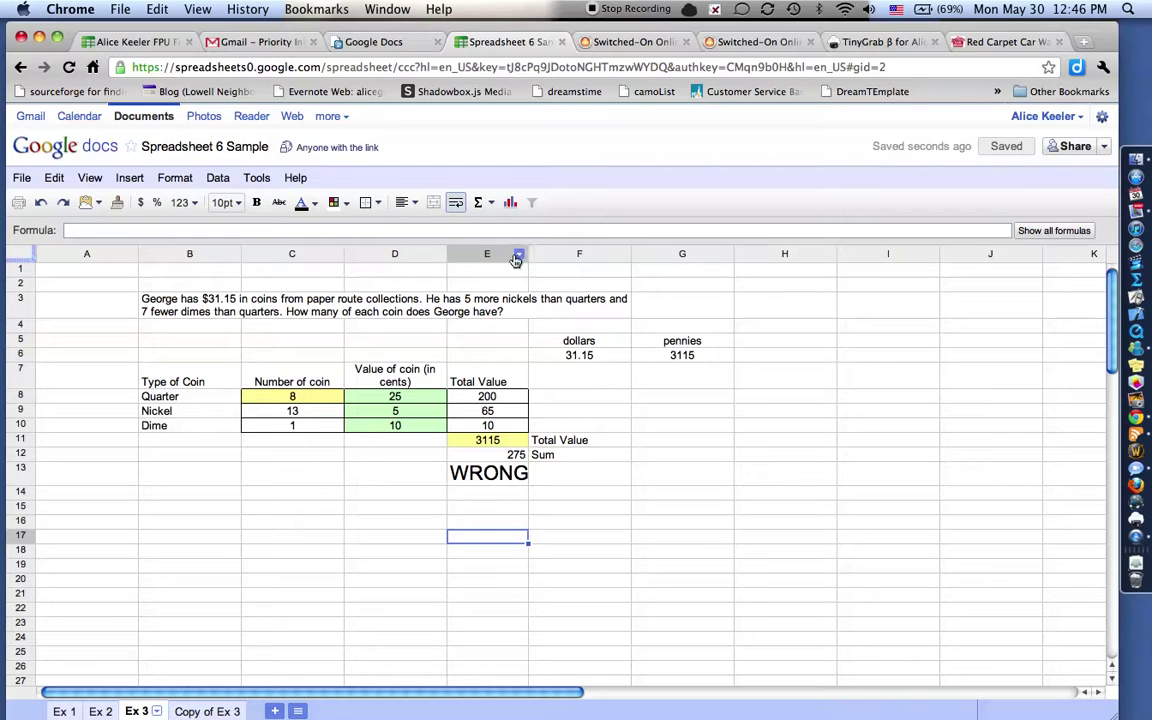
pyautogui.moveTo(525, 254); pyautogui.dragTo(525, 254)
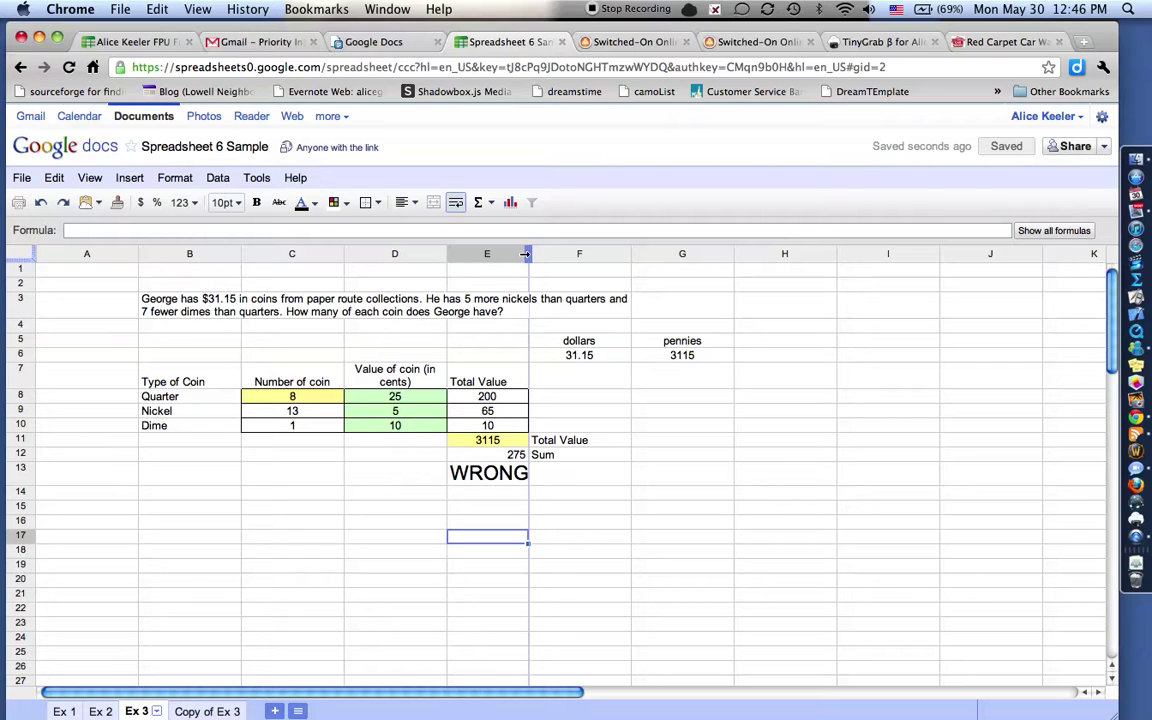
pyautogui.moveTo(525, 254); pyautogui.dragTo(540, 254)
pyautogui.click(502, 509)
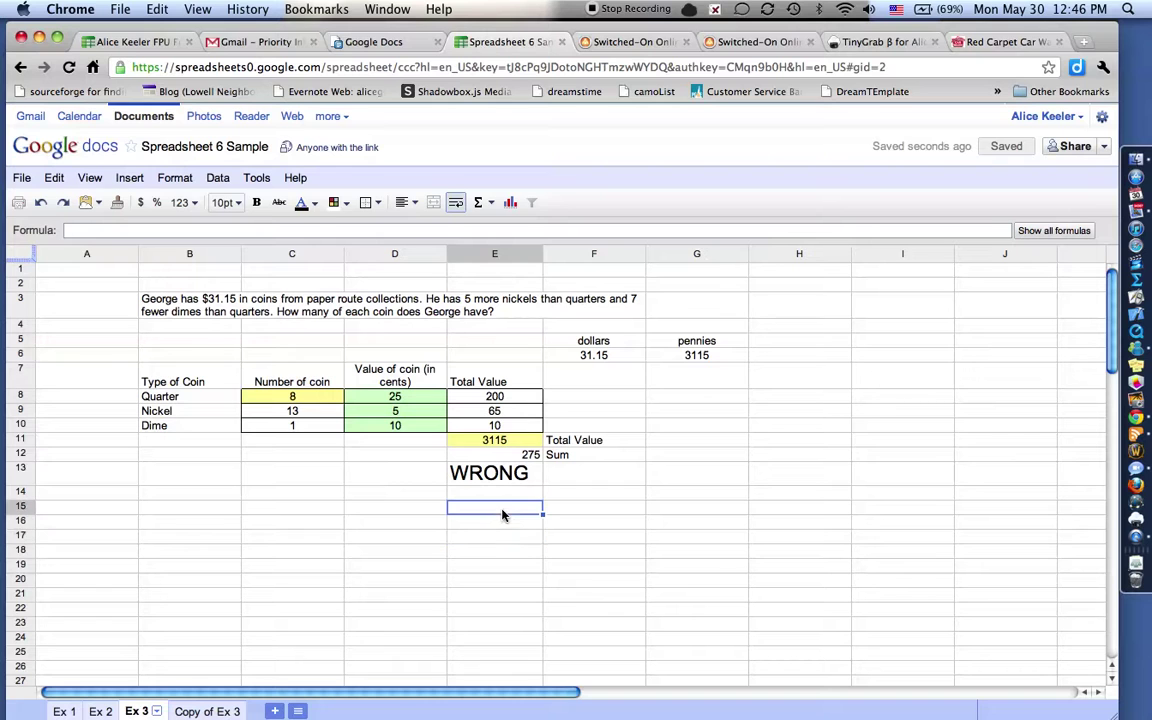
# Try quarter counts 80, 70, 75 and 76 in C8, ending with sum 2995 still WRONG.
pyautogui.click(285, 402)
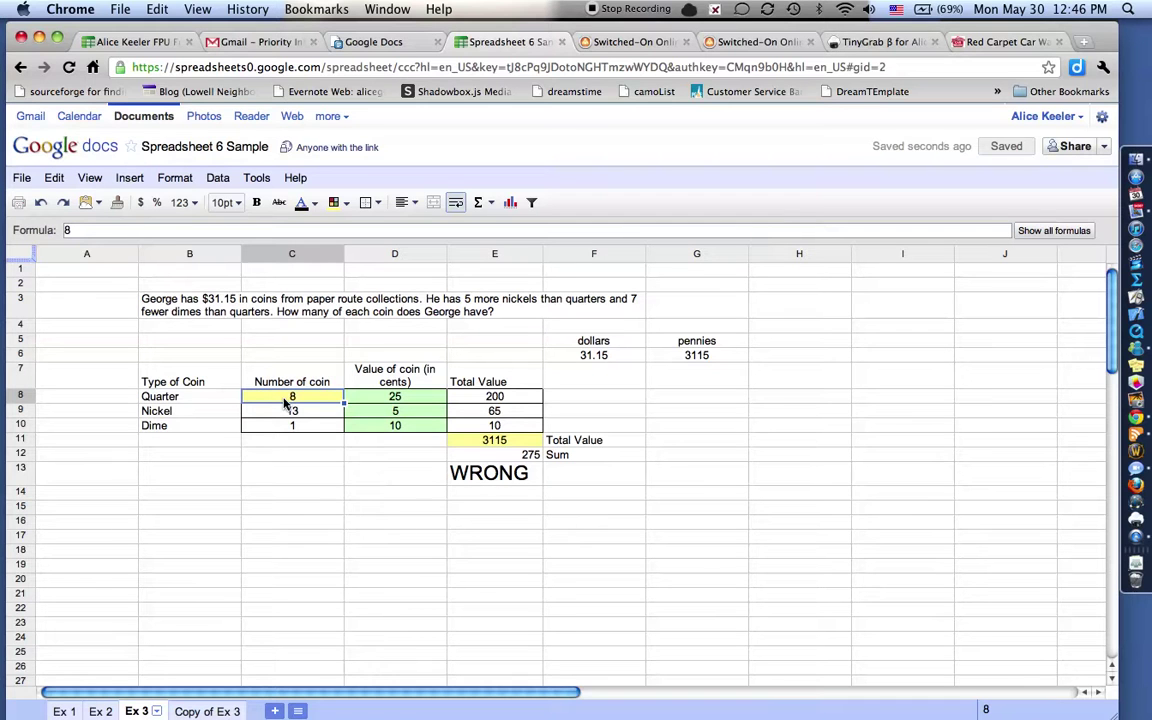
pyautogui.write('80')
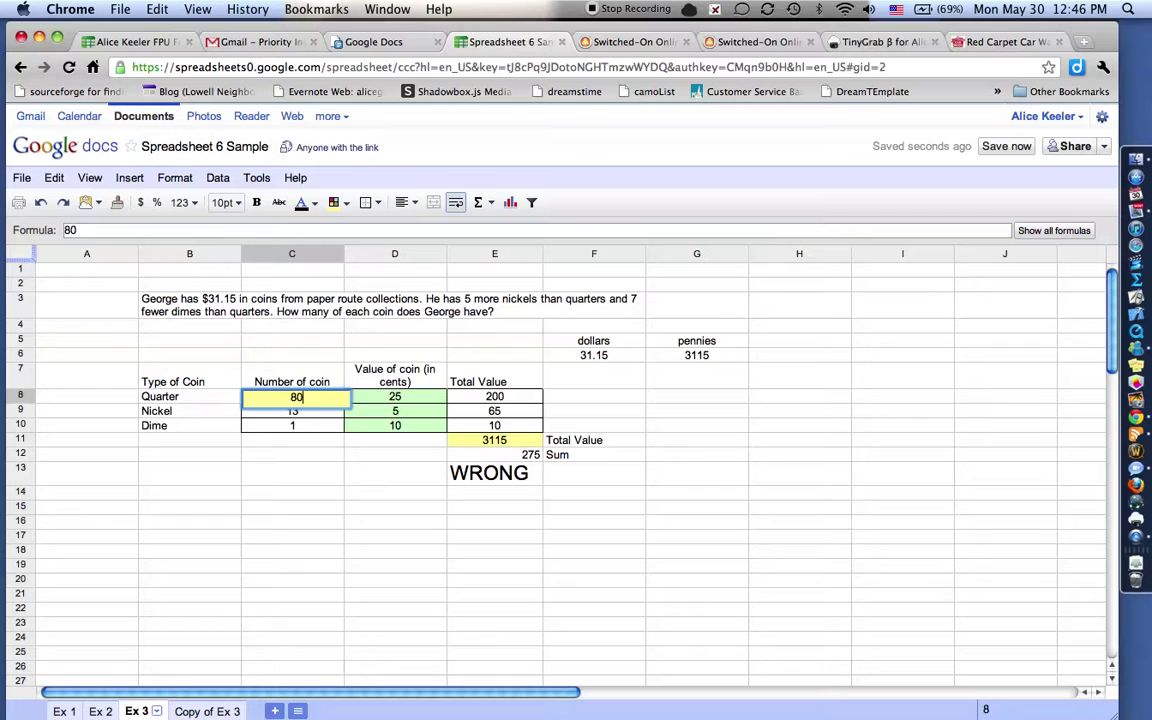
pyautogui.press('Return')
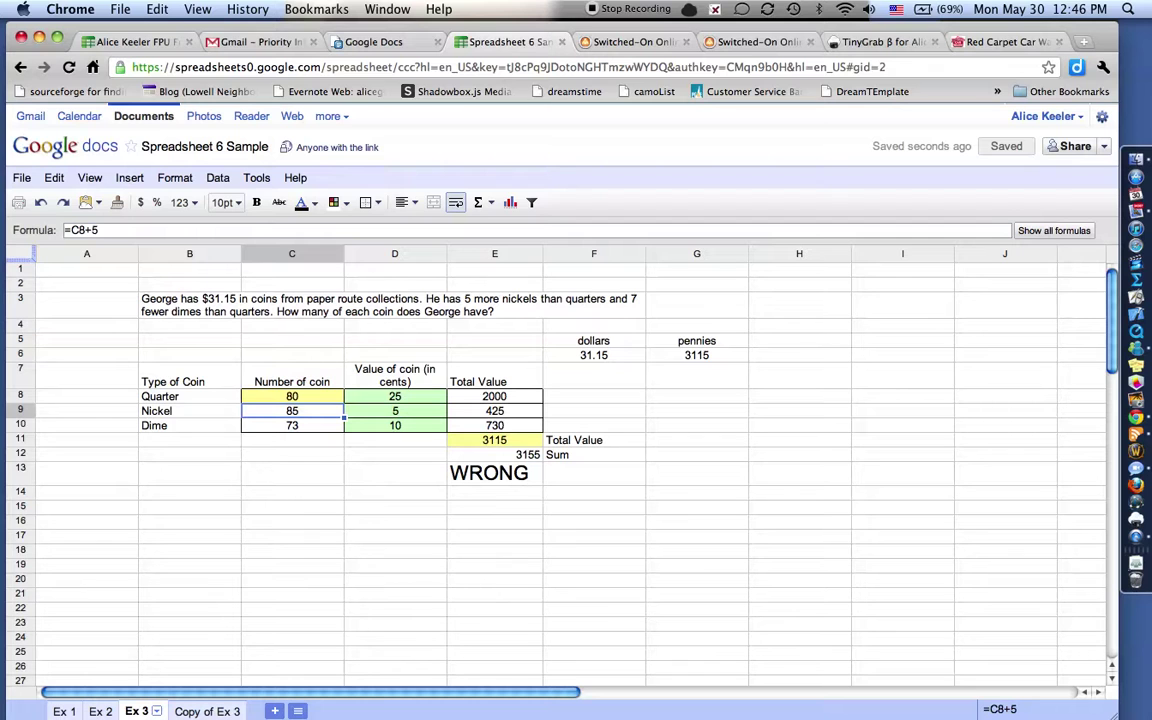
pyautogui.click(285, 397)
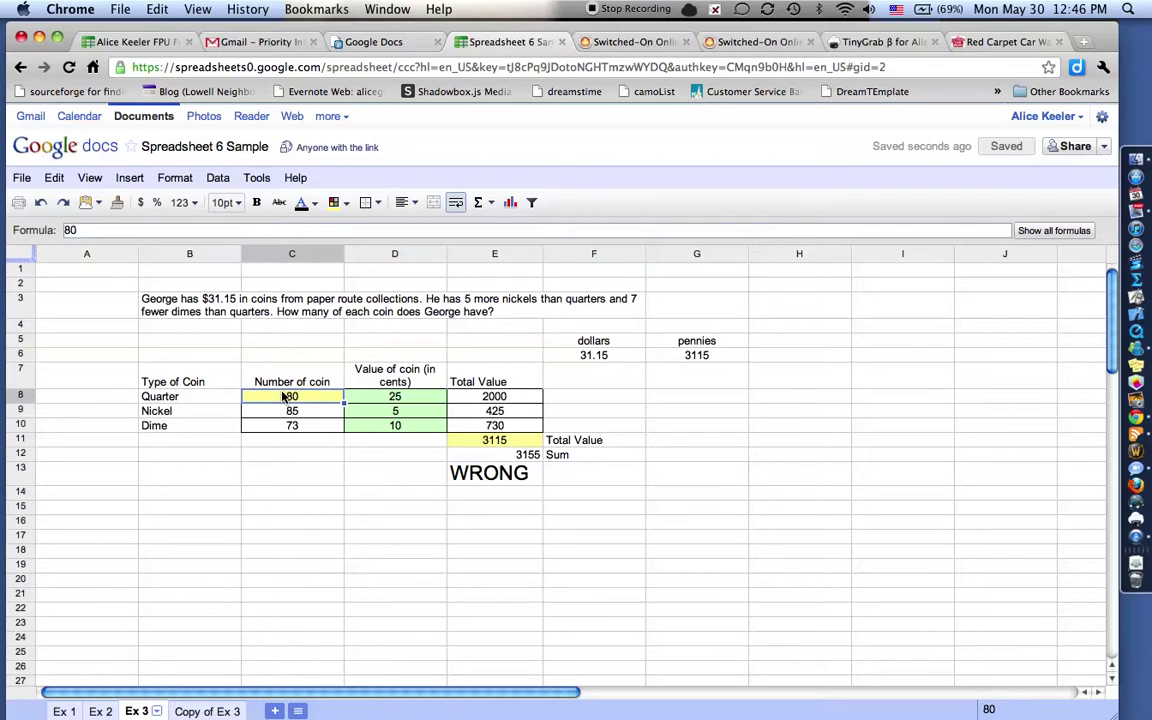
pyautogui.write('70')
pyautogui.press('Return')
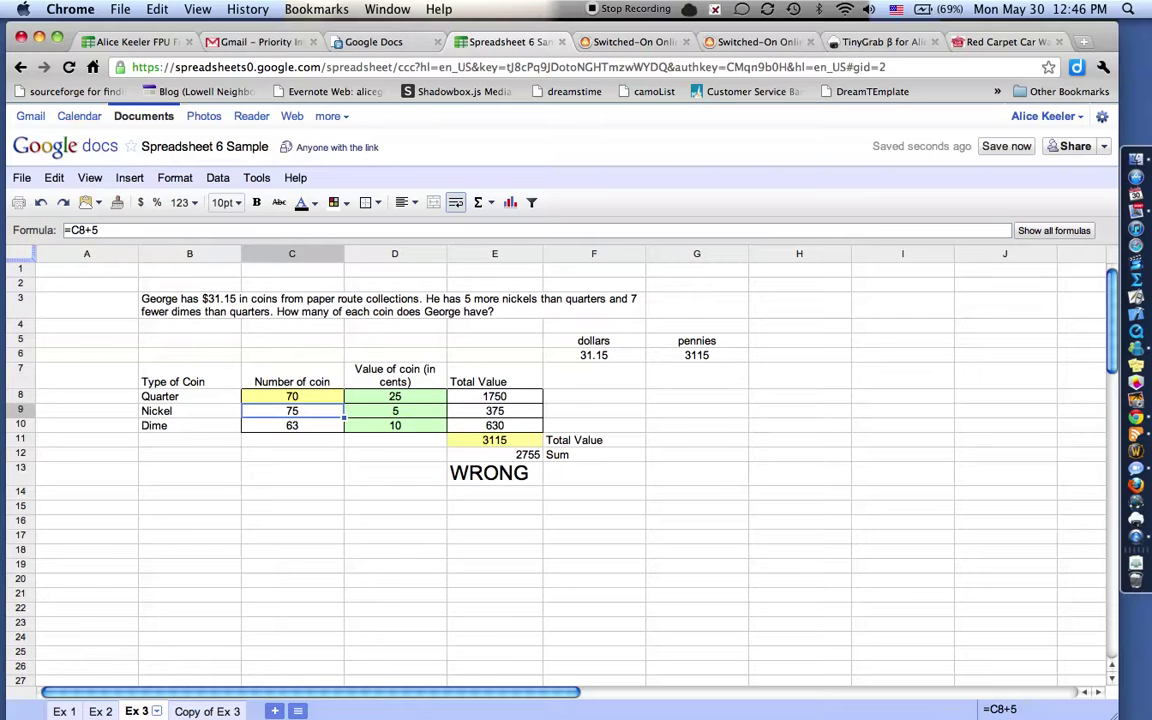
pyautogui.click(291, 396)
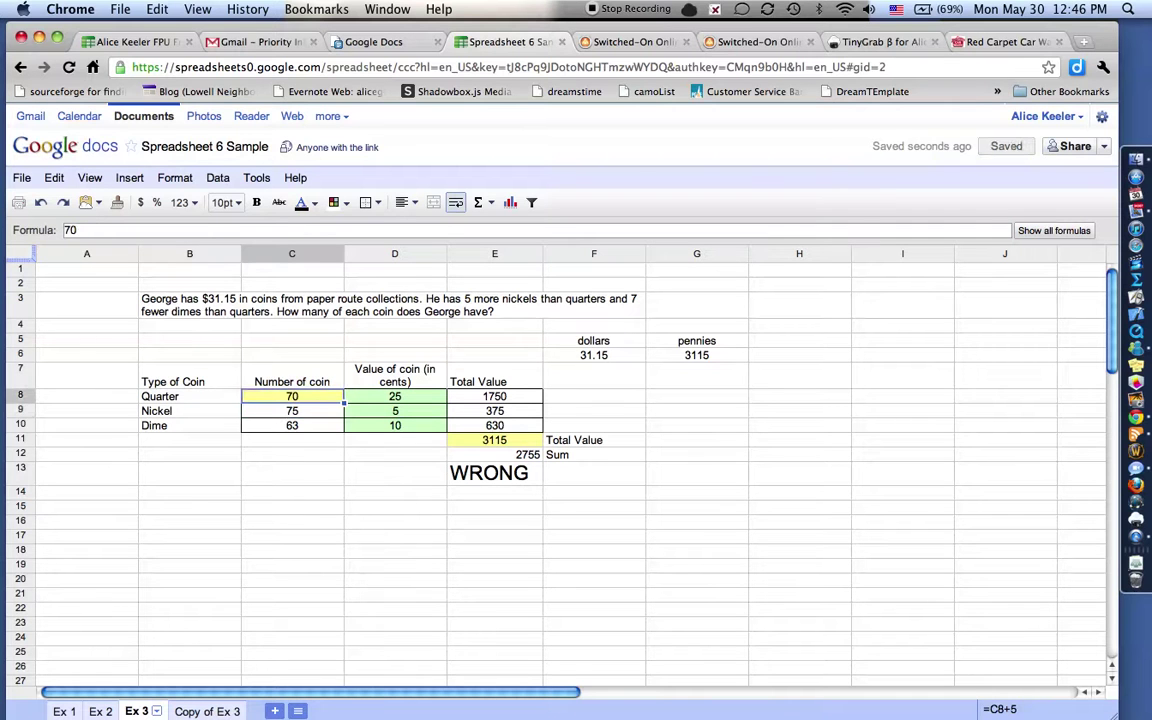
pyautogui.write('75')
pyautogui.press('Return')
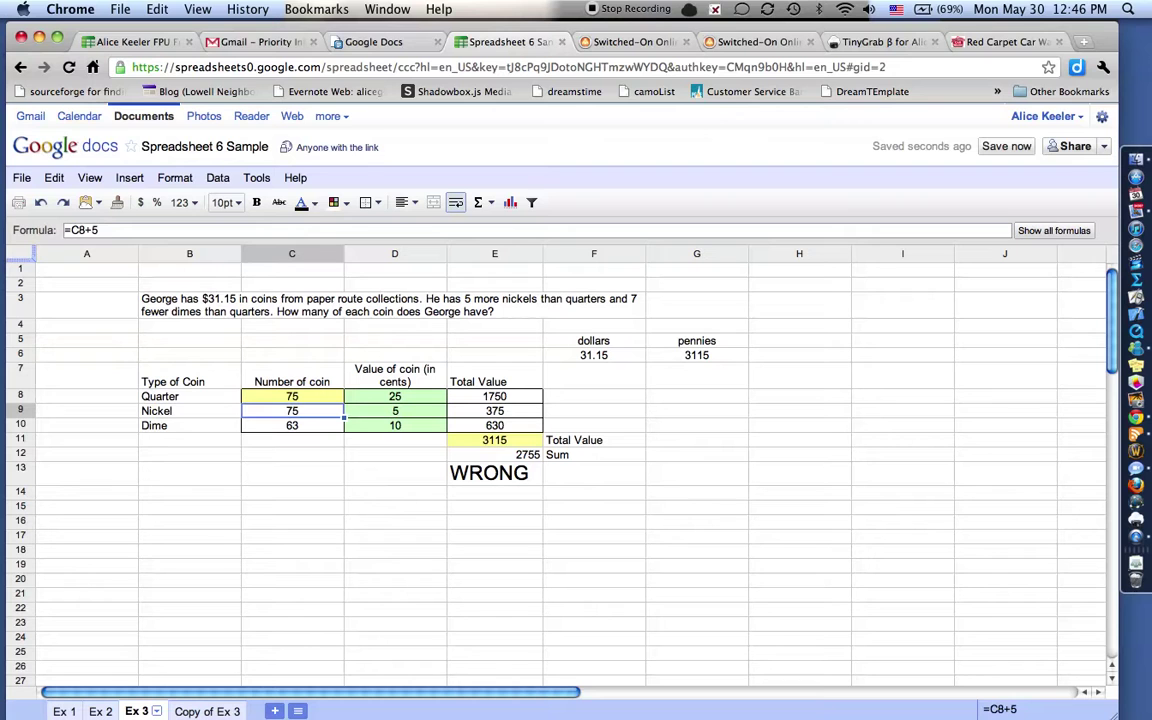
pyautogui.click(291, 396)
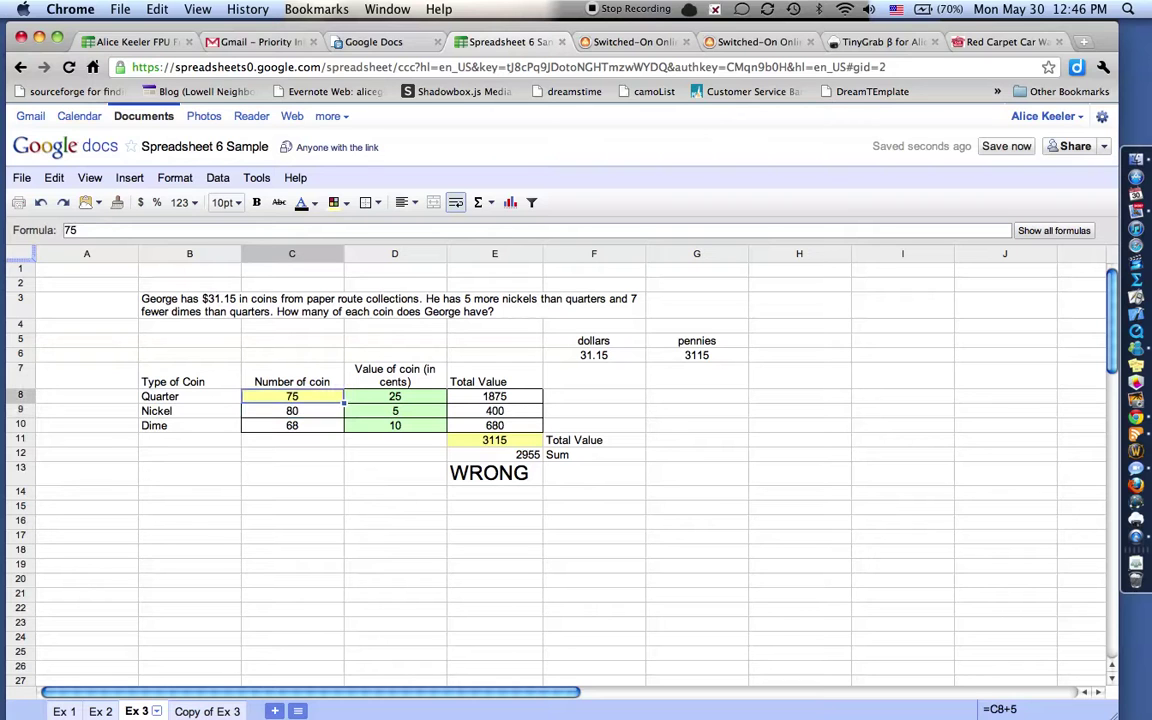
pyautogui.write('76')
pyautogui.press('Return')
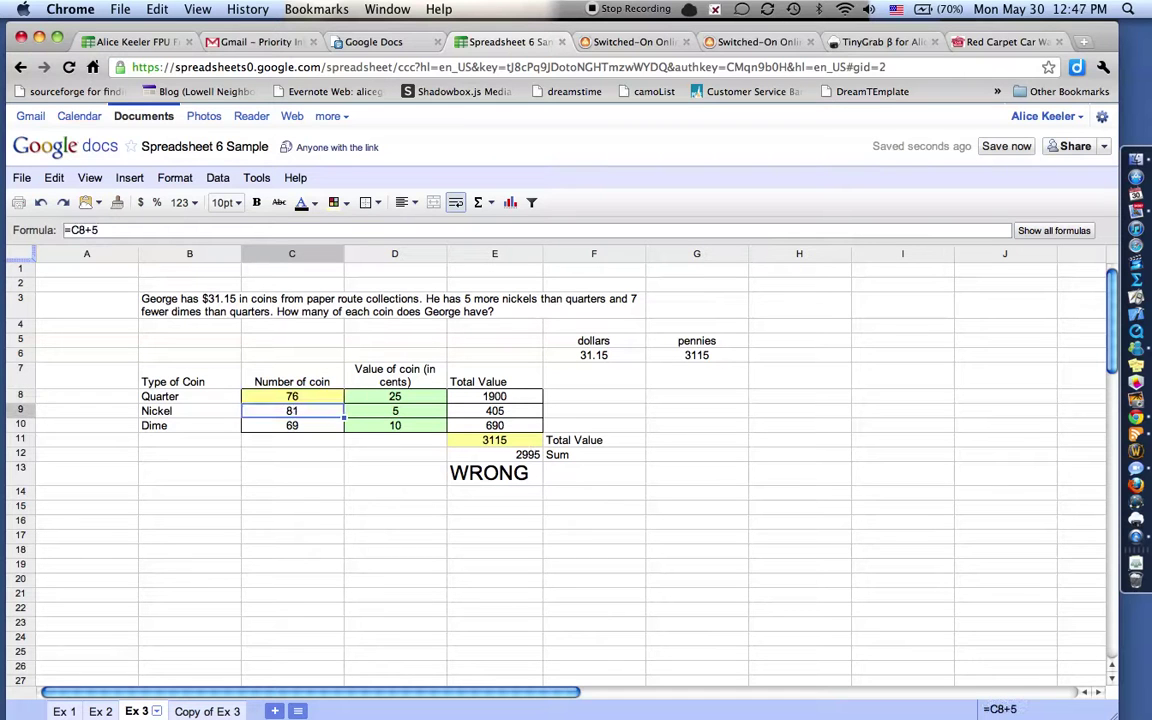
pyautogui.click(490, 454)
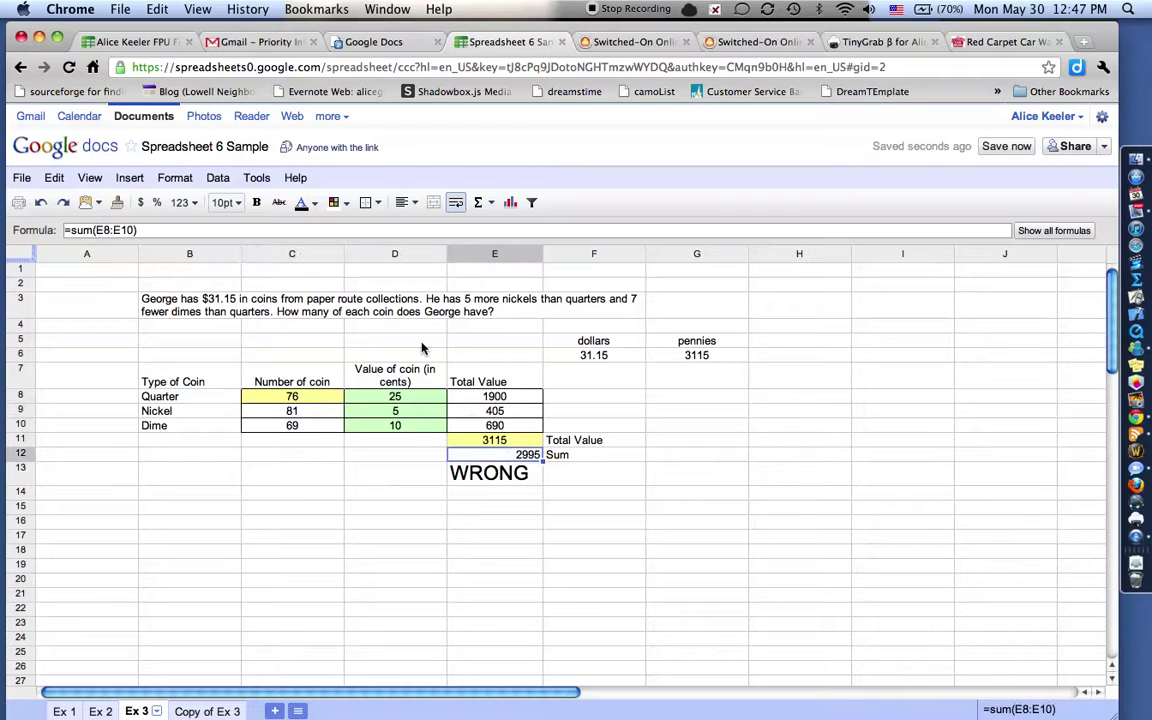
# Fill the sum cell E12 with magenta.
pyautogui.click(346, 203)
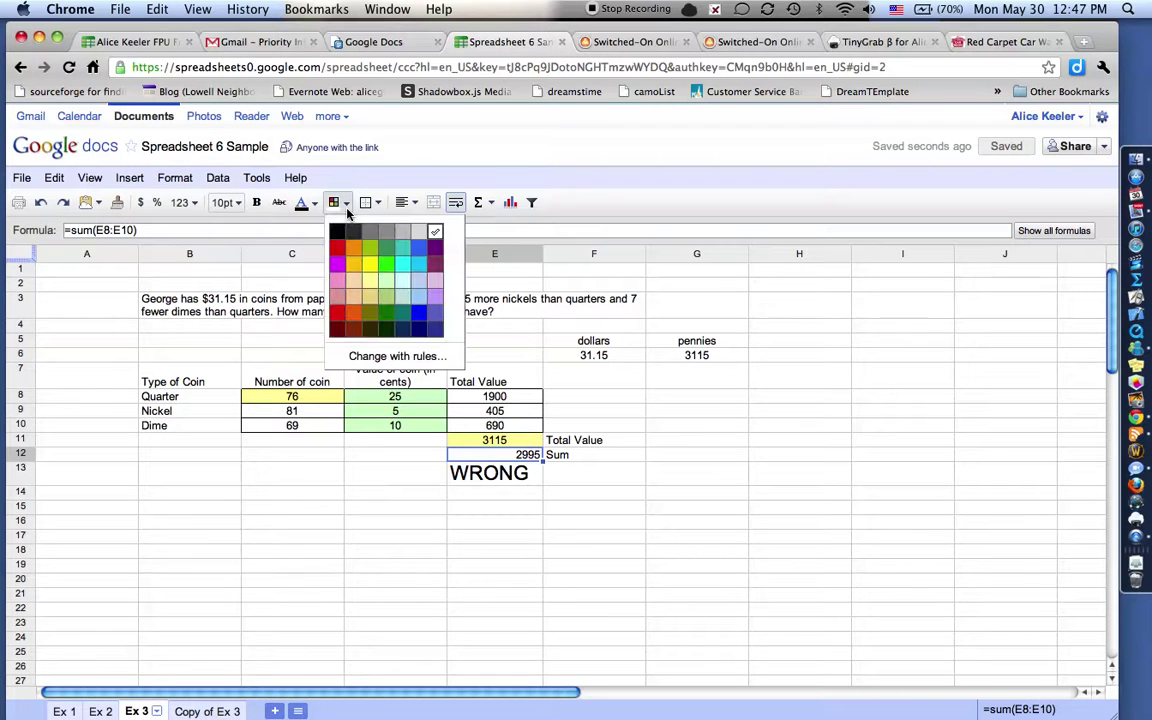
pyautogui.click(338, 265)
pyautogui.click(441, 538)
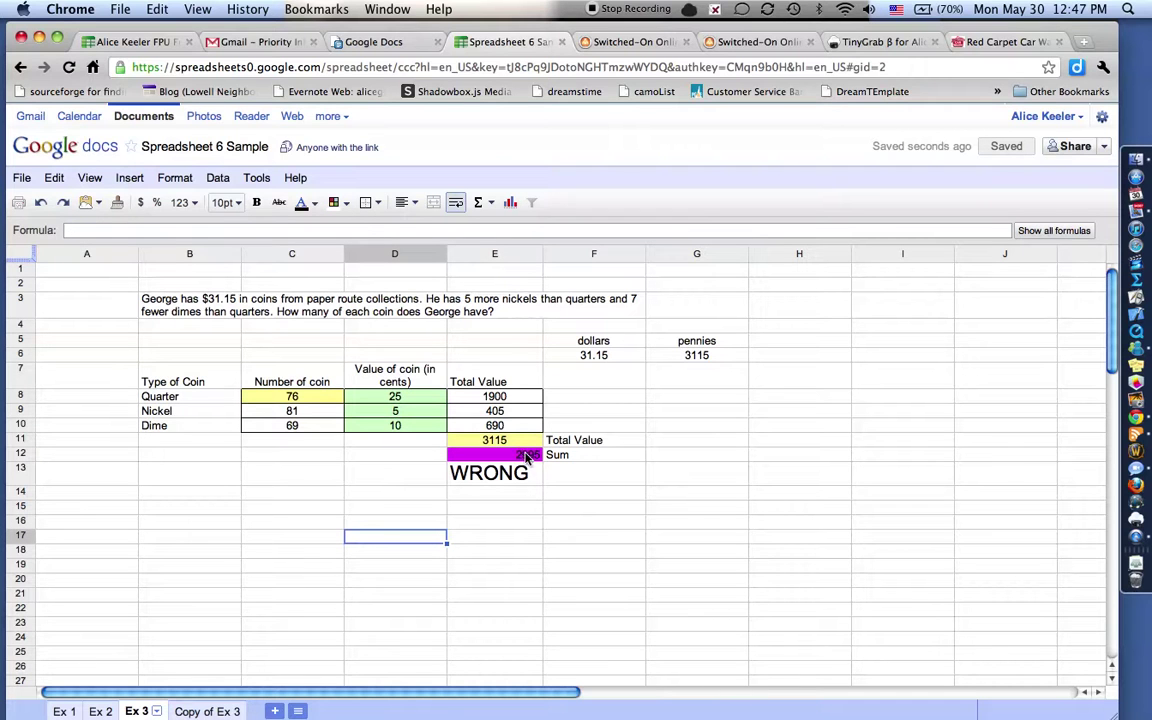
# Try 78 then 79 quarters in C8, reaching sum 3115 so the check reads correct.
pyautogui.click(290, 397)
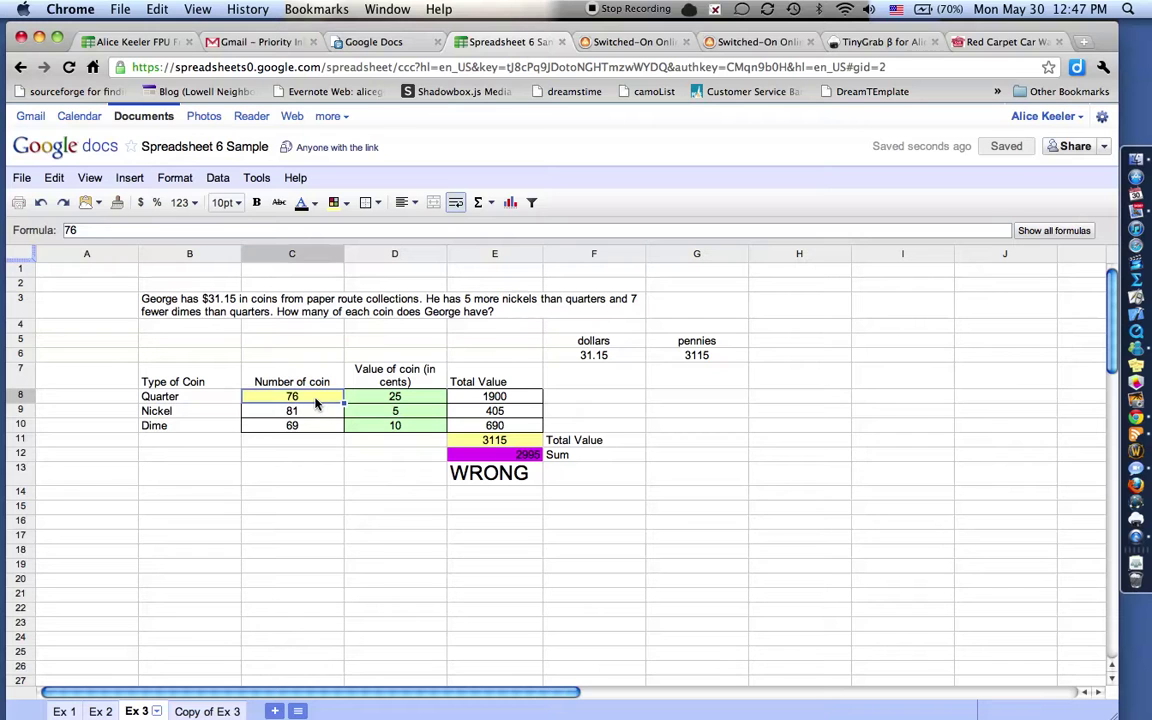
pyautogui.write('78')
pyautogui.press('Return')
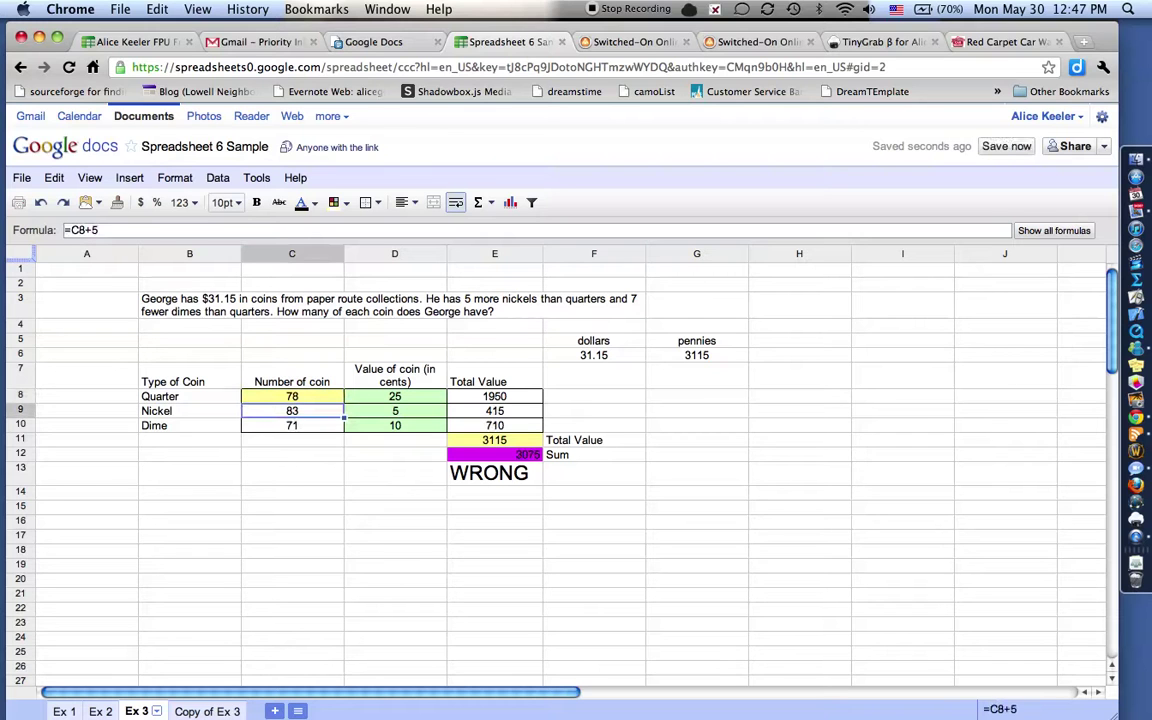
pyautogui.click(290, 397)
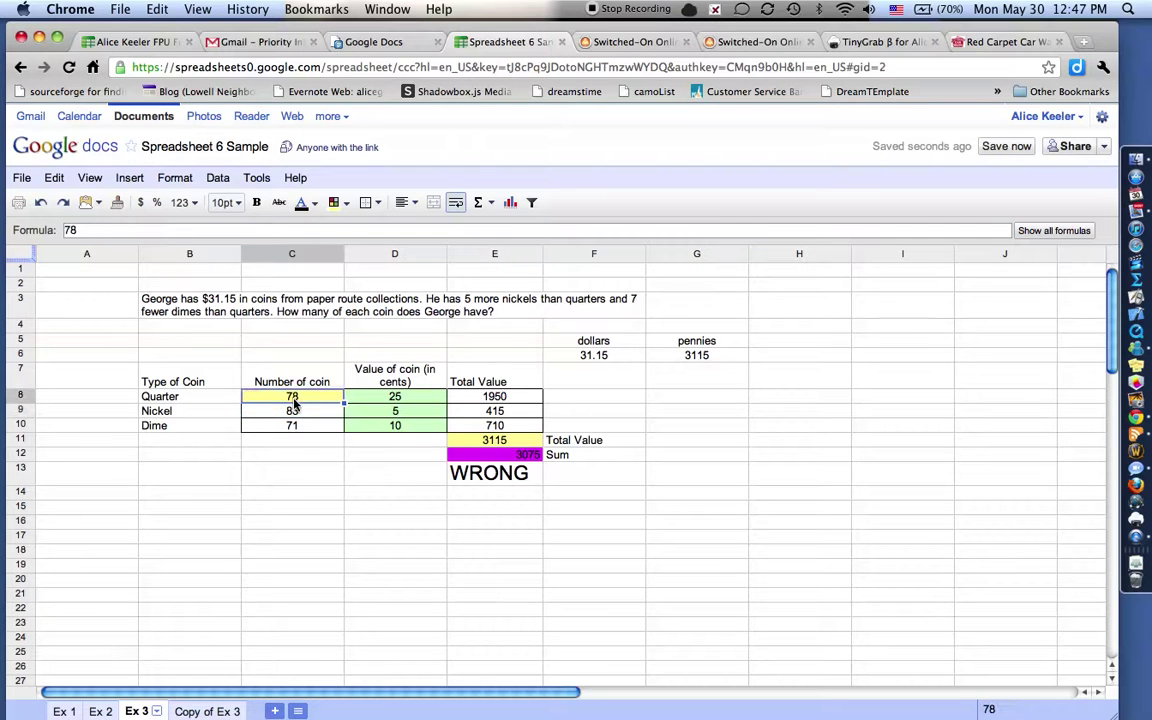
pyautogui.write('79')
pyautogui.press('Return')
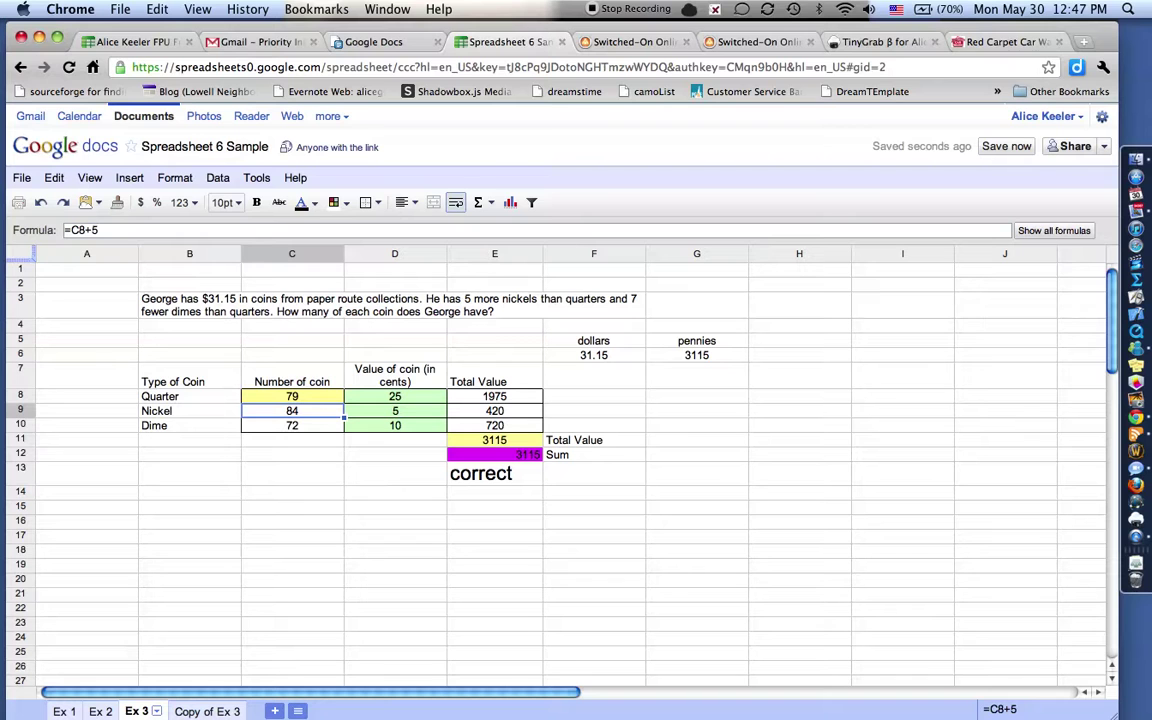
# Fill the E13 check cell showing 'correct' with orange.
pyautogui.click(470, 472)
pyautogui.click(335, 202)
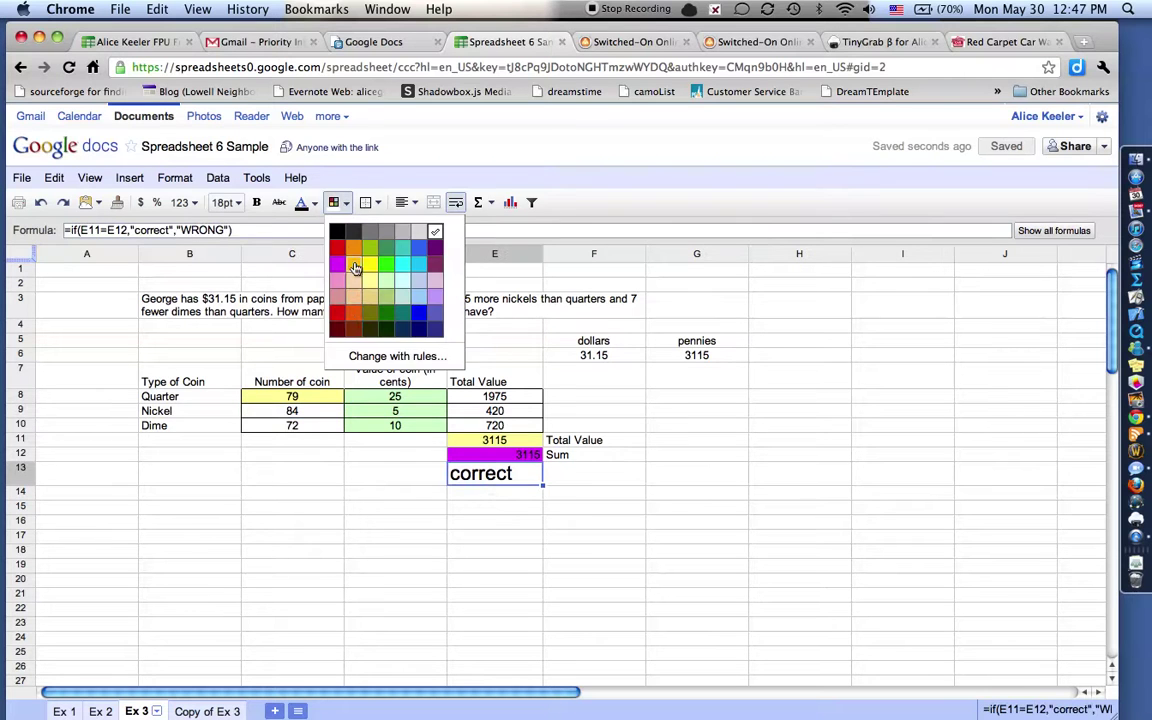
pyautogui.click(318, 288)
pyautogui.click(455, 541)
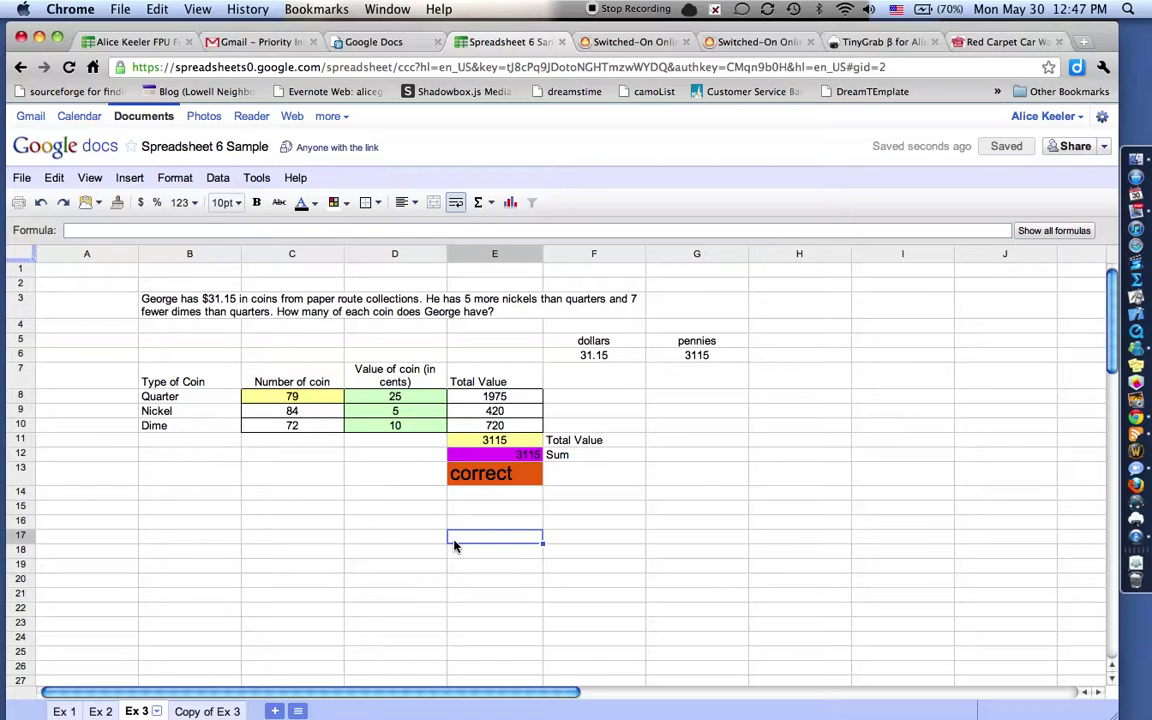
pyautogui.doubleClick(316, 412)
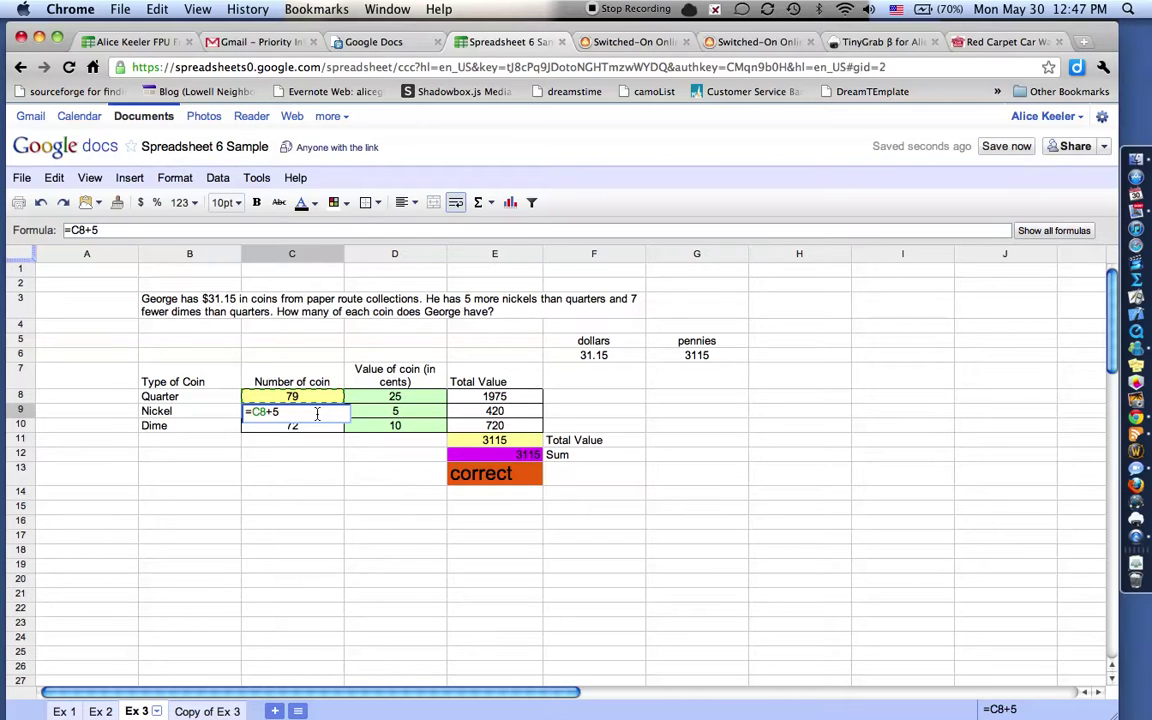
pyautogui.press('Return')
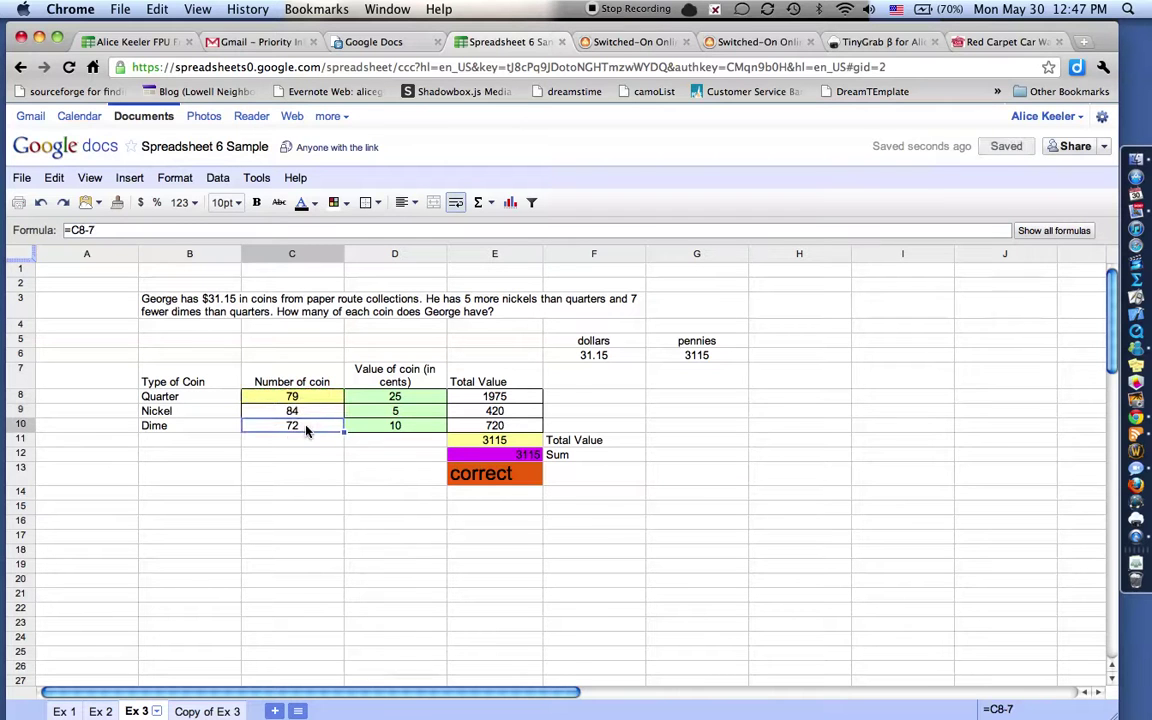
pyautogui.doubleClick(306, 428)
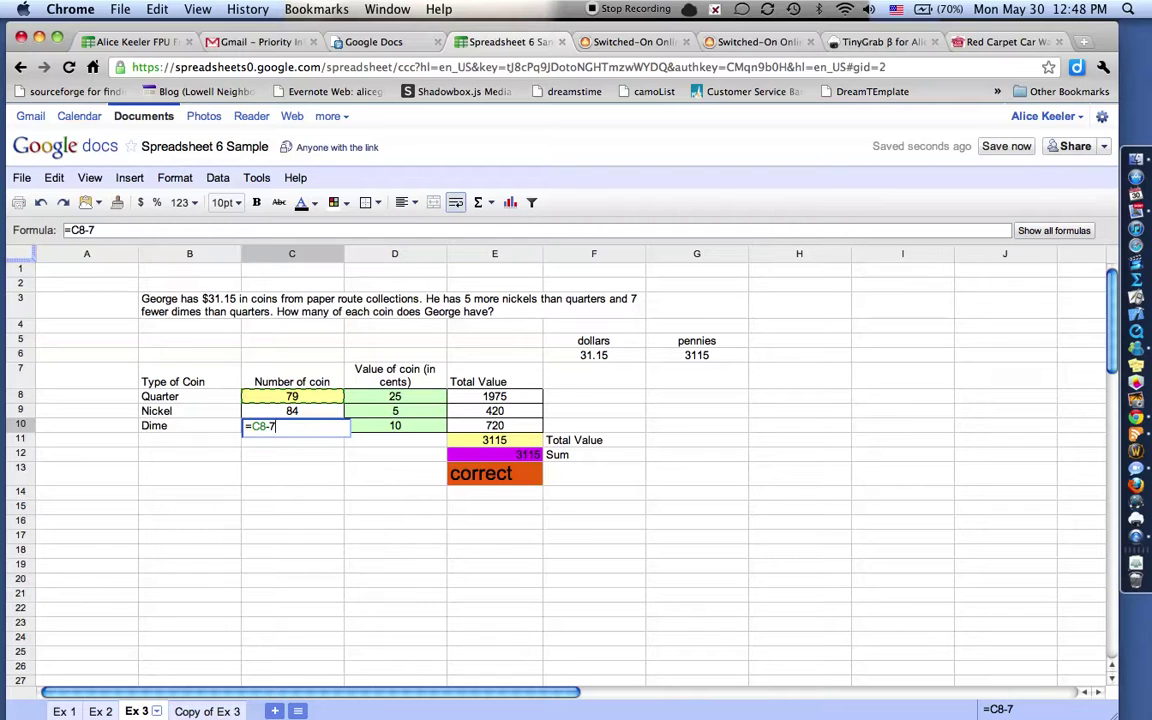
pyautogui.press('Return')
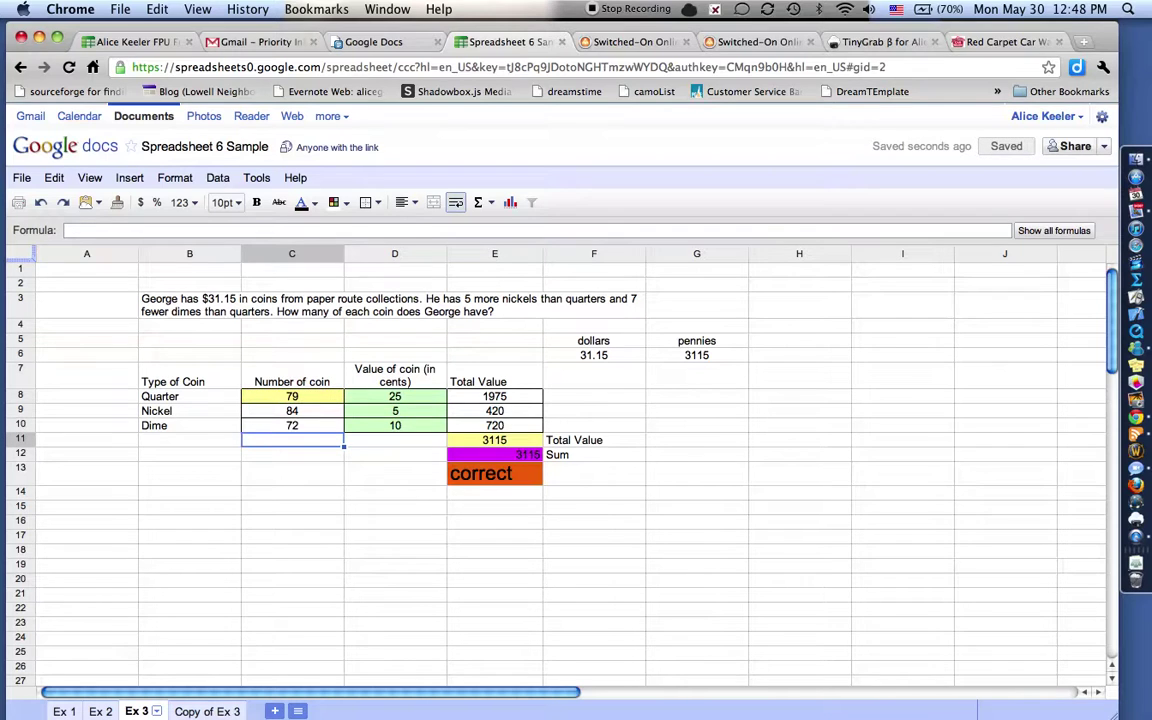